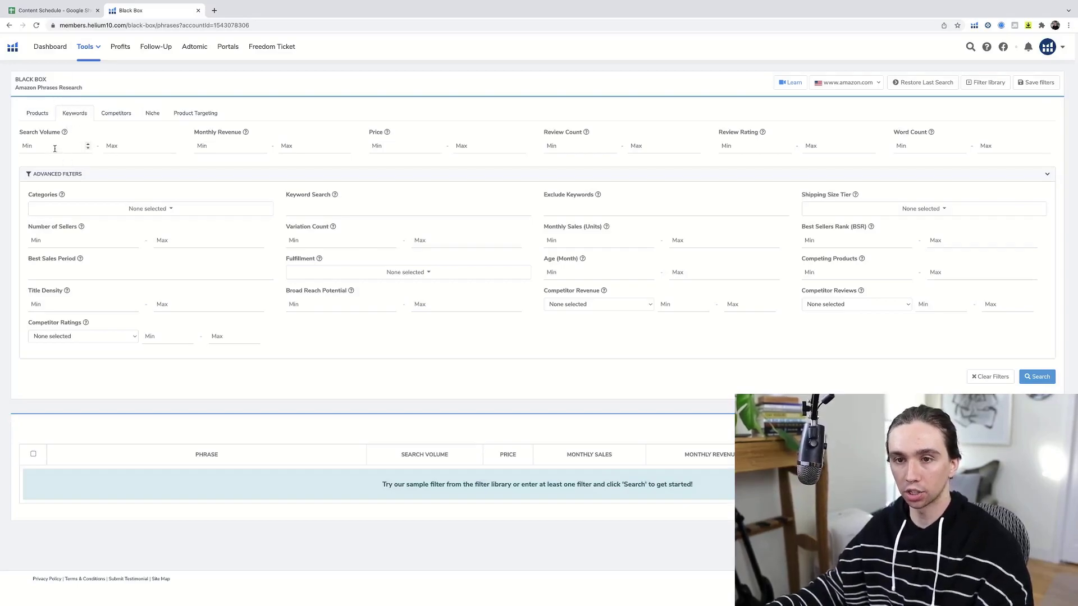
- Start a 10:00 Google countdown timer in a new tab, then return to the Black Box tab
left_click(214, 10)
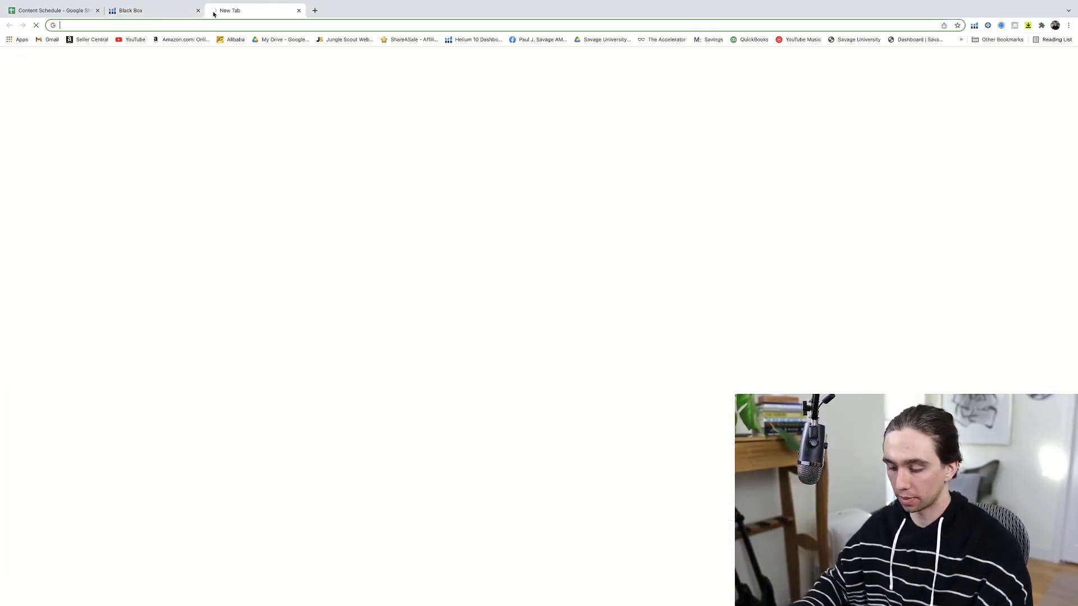
type("timer")
key("Return")
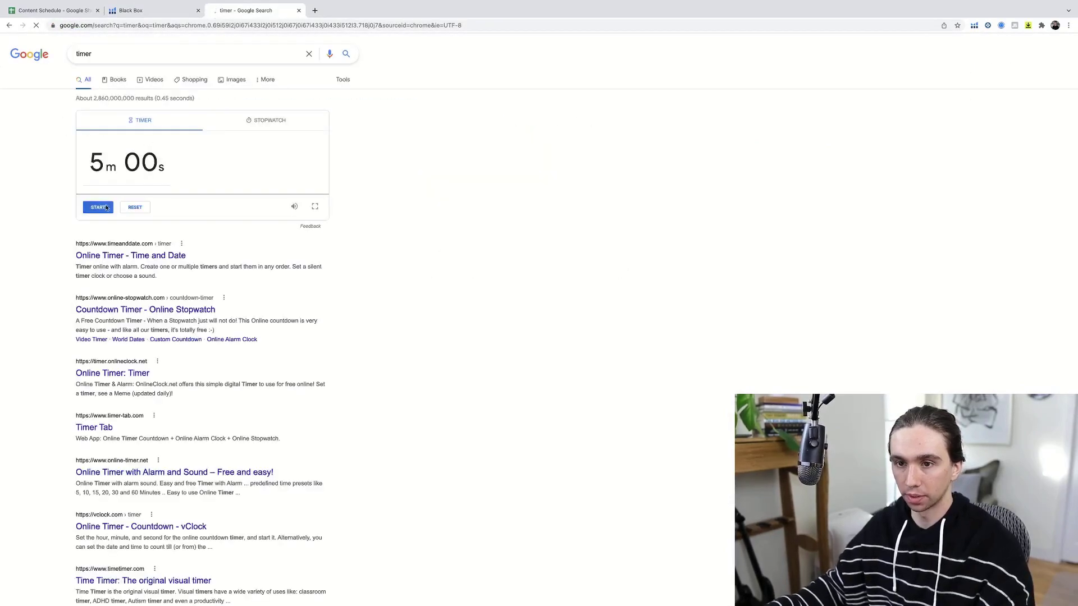
left_click(104, 170)
type("1000")
key("Return")
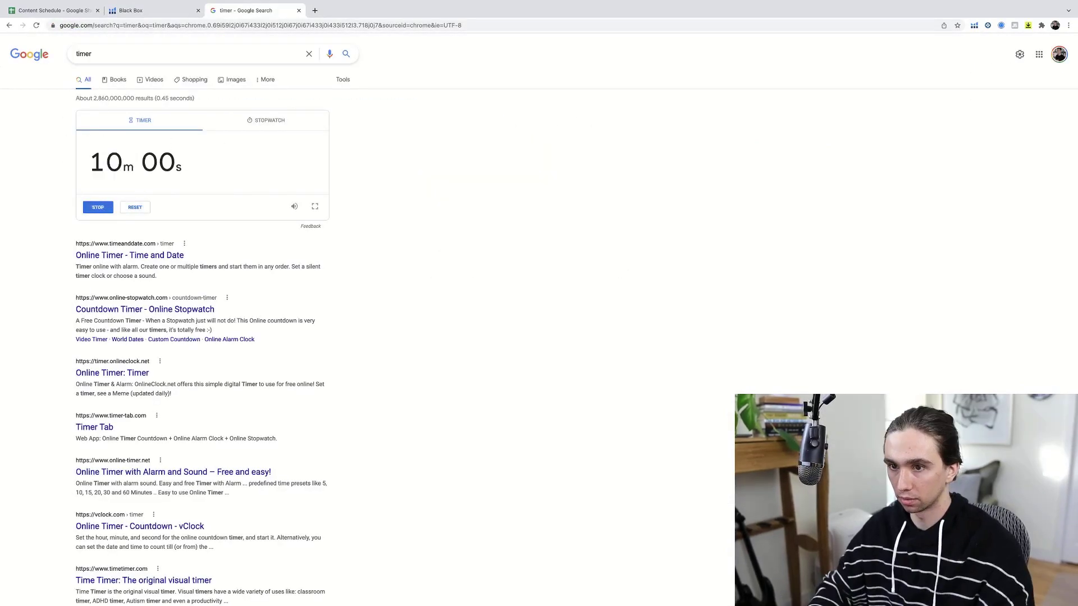
key("ctrl+shift+Tab")
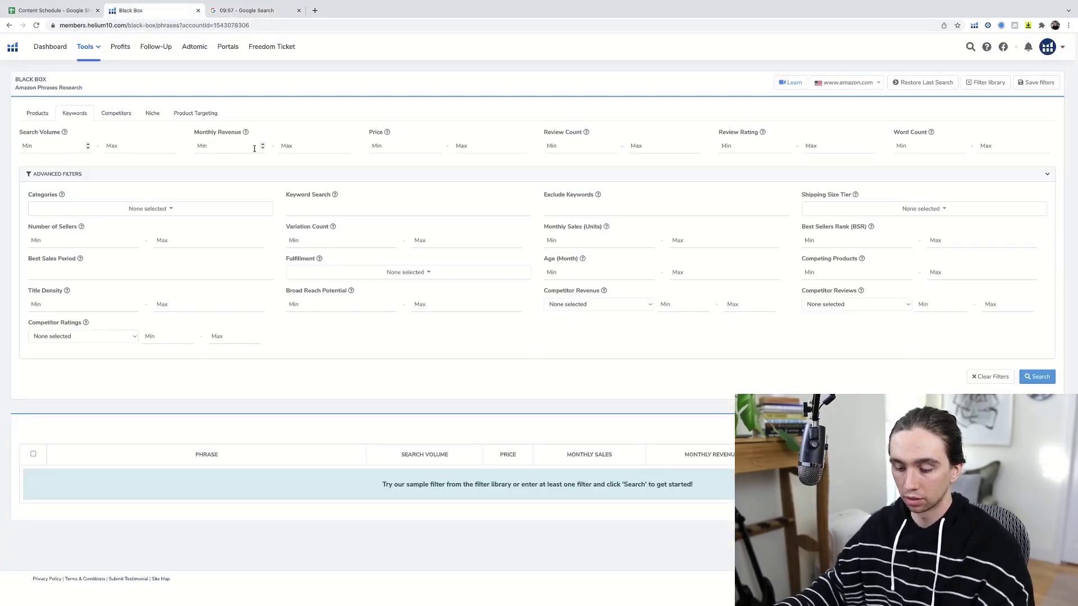
- Enter search volume 3000–10000, revenue 16000–40000, price 29–60 and review count max 500
type("300")
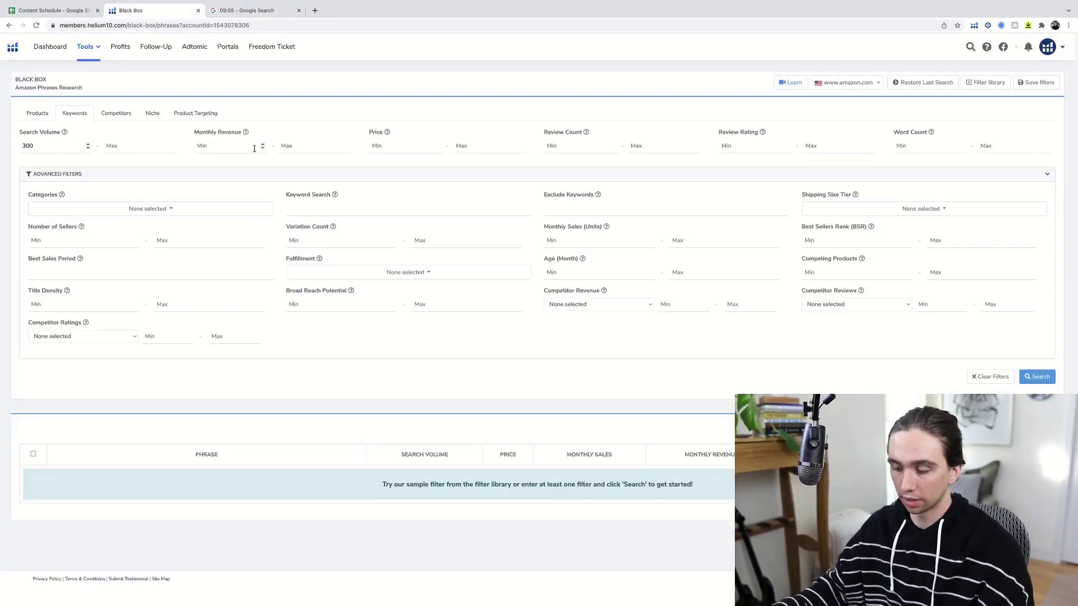
type("0")
key("Tab")
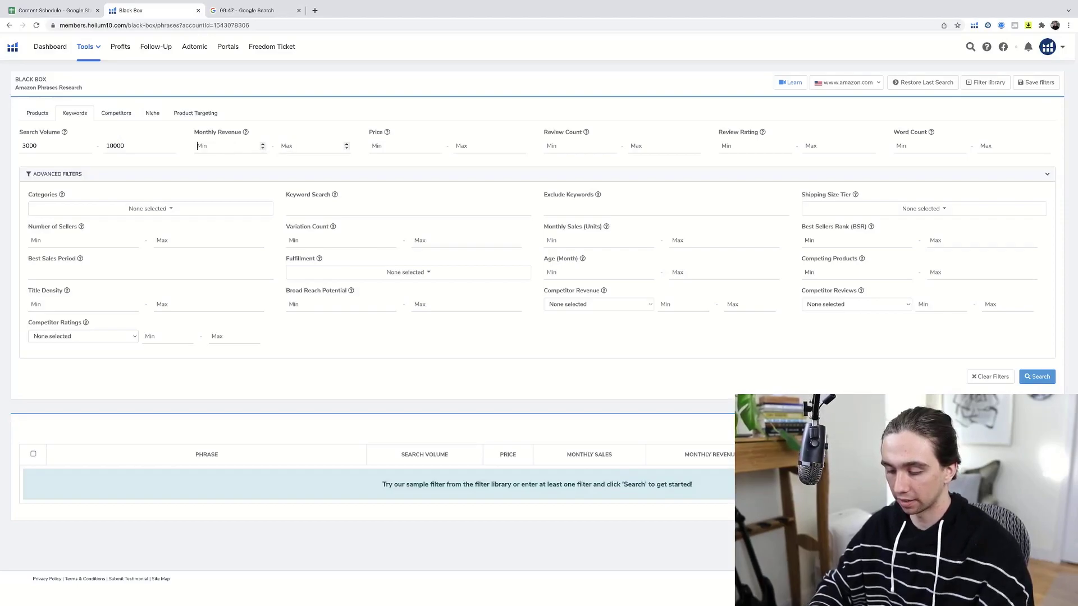
type("16000")
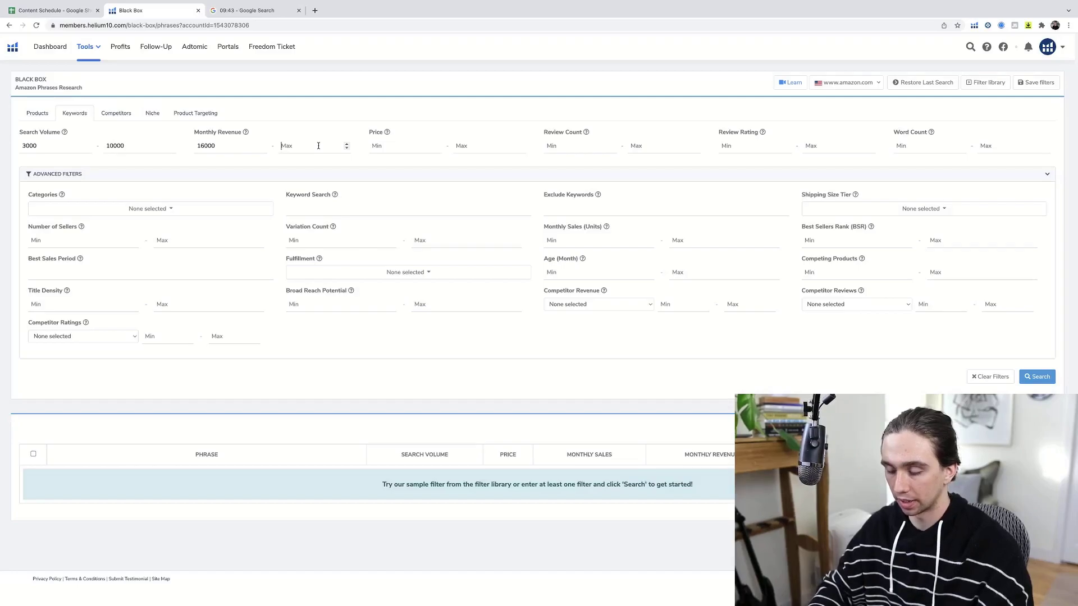
type("40000")
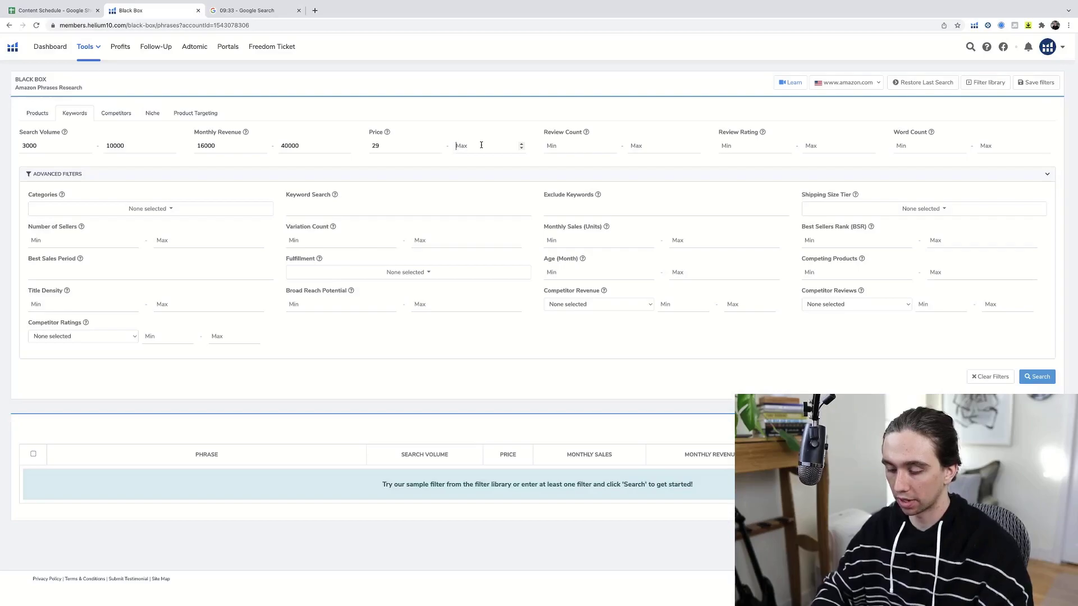
key("Tab")
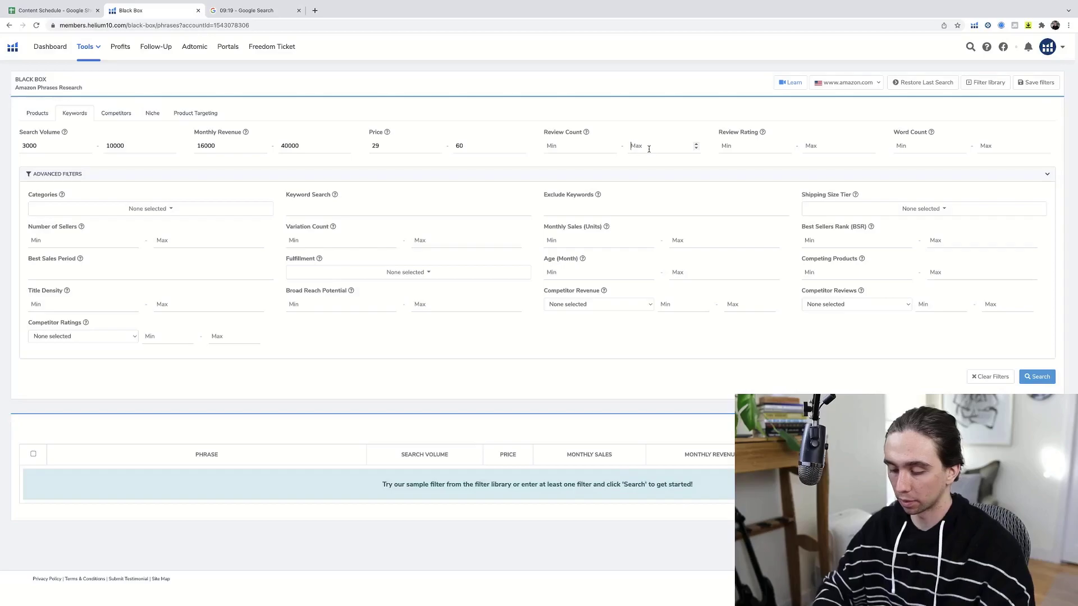
type("00")
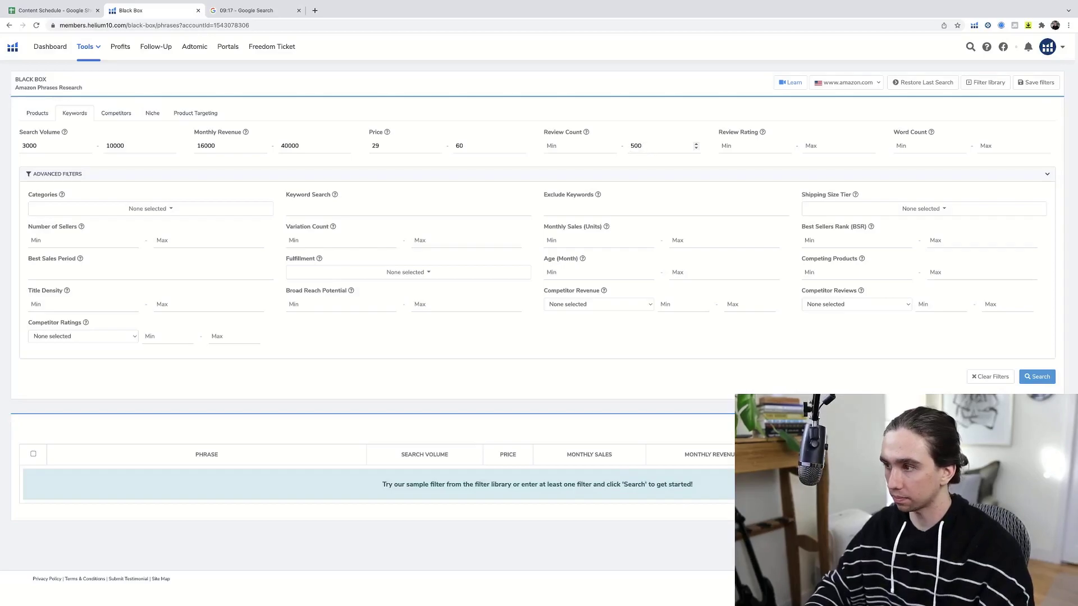
- Tick Arts, Crafts & Sewing, Home & Kitchen, Office Products and Tools & Home Improvement, then search
left_click(107, 213)
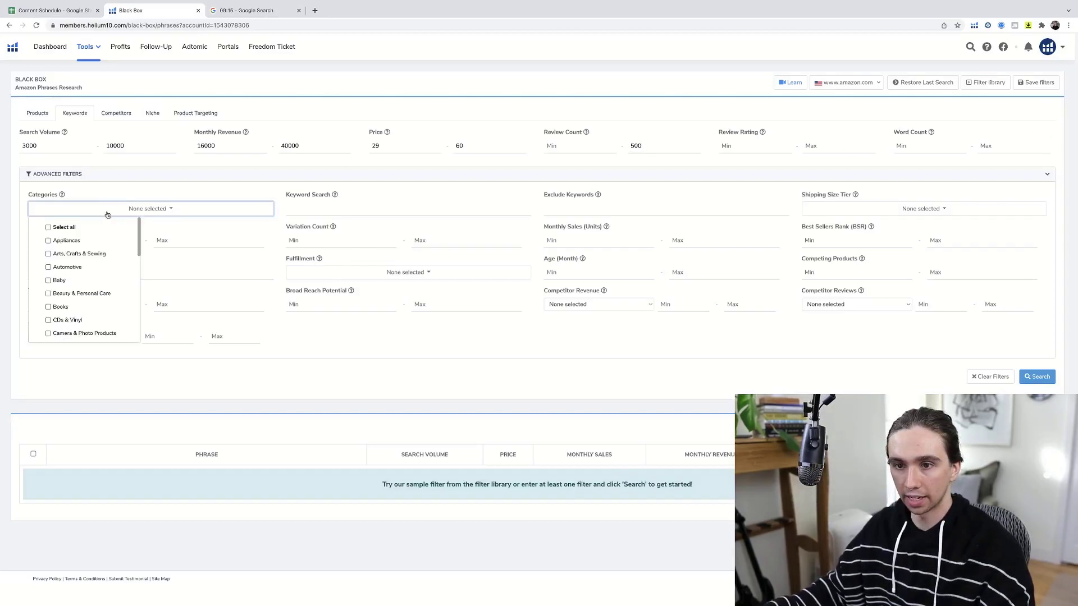
left_click(93, 253)
scroll(96, 263, "down", 5)
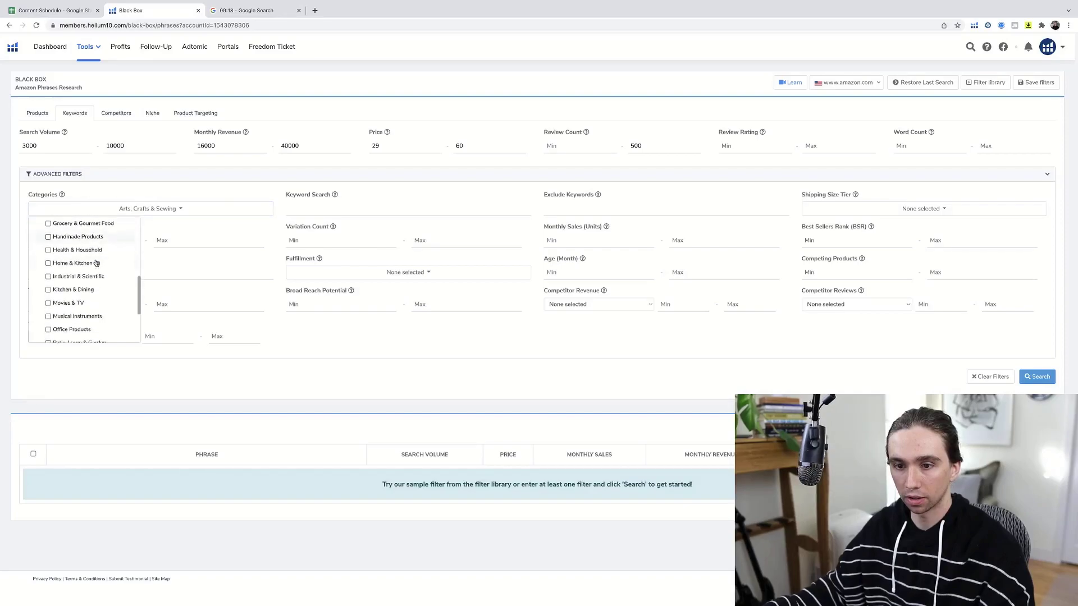
left_click(96, 263)
scroll(96, 270, "down", 2)
left_click(96, 281)
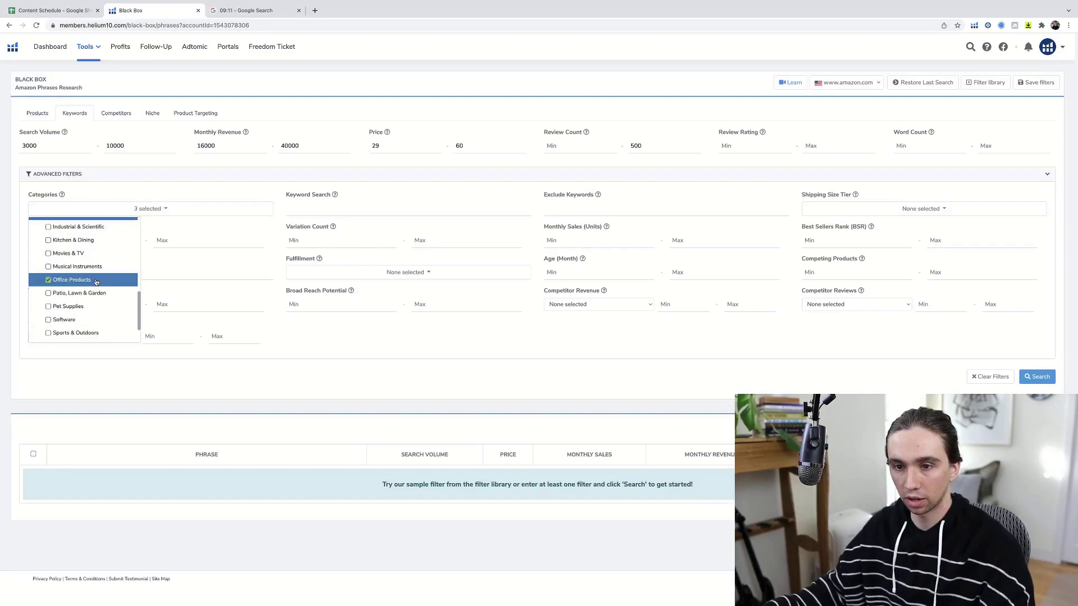
scroll(96, 282, "down", 3)
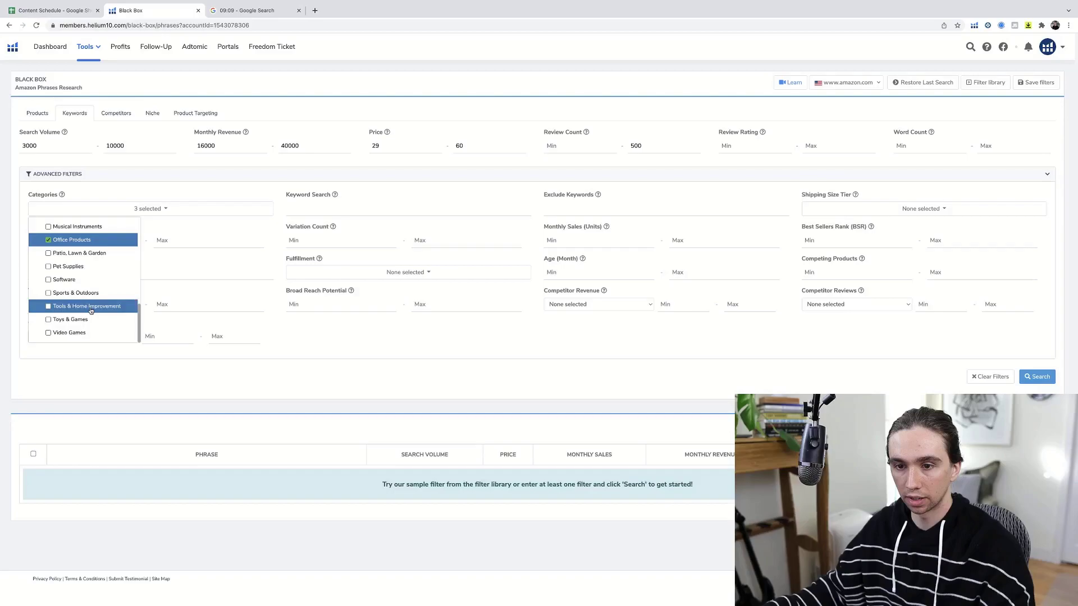
left_click(466, 343)
left_click(1038, 377)
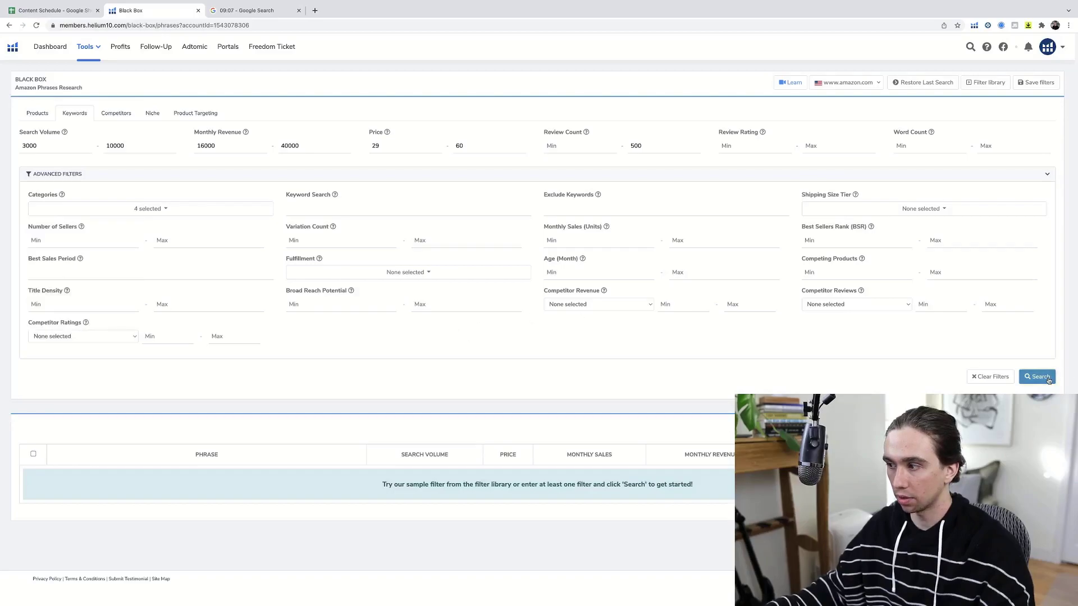
- Open the 'junction box' keyword on Amazon in a new tab
scroll(543, 398, "down", 7)
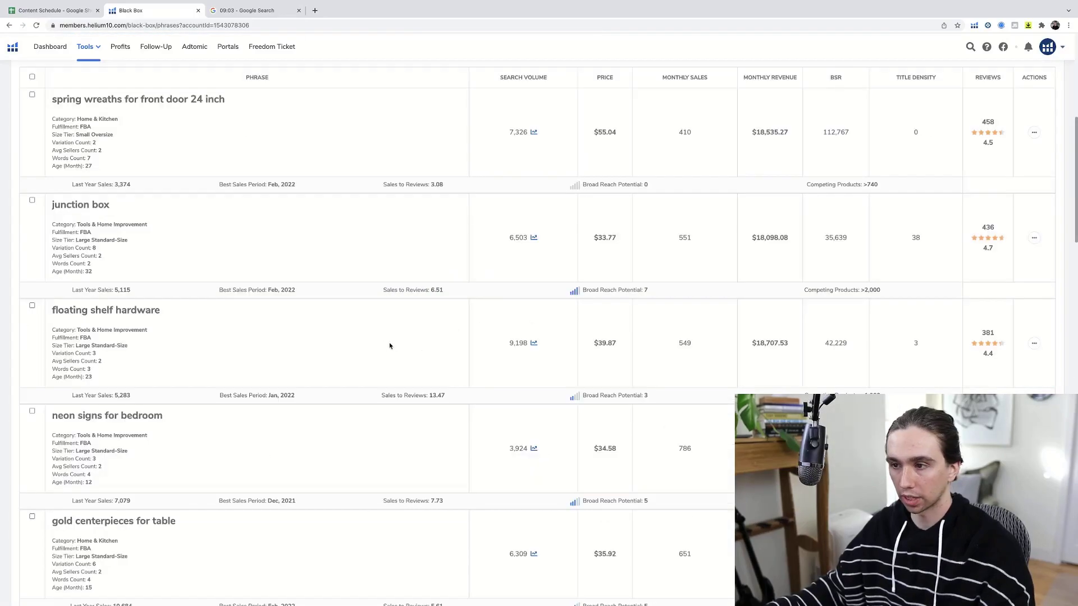
left_click(1033, 238)
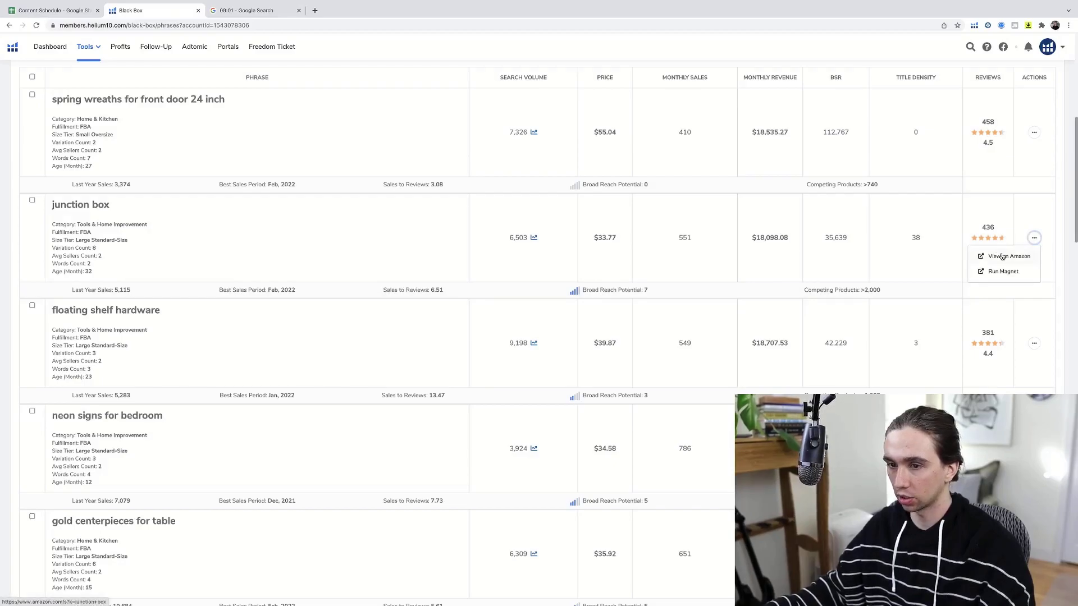
left_click(1004, 256)
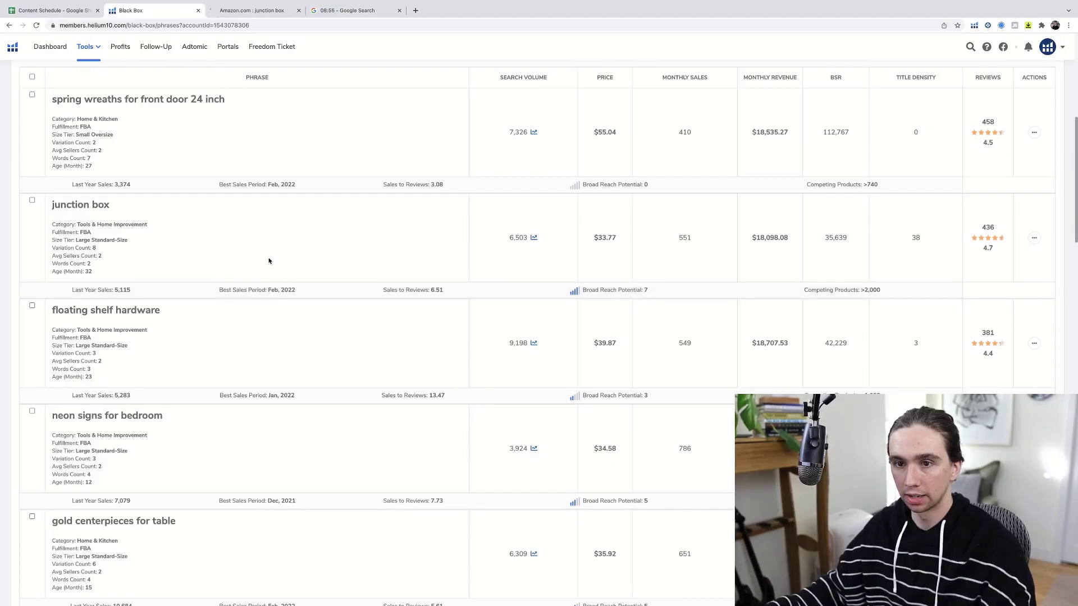
- Find 'floating shelf hardware' in the results and open it on Amazon
scroll(267, 262, "down", 1)
scroll(268, 263, "down", 1)
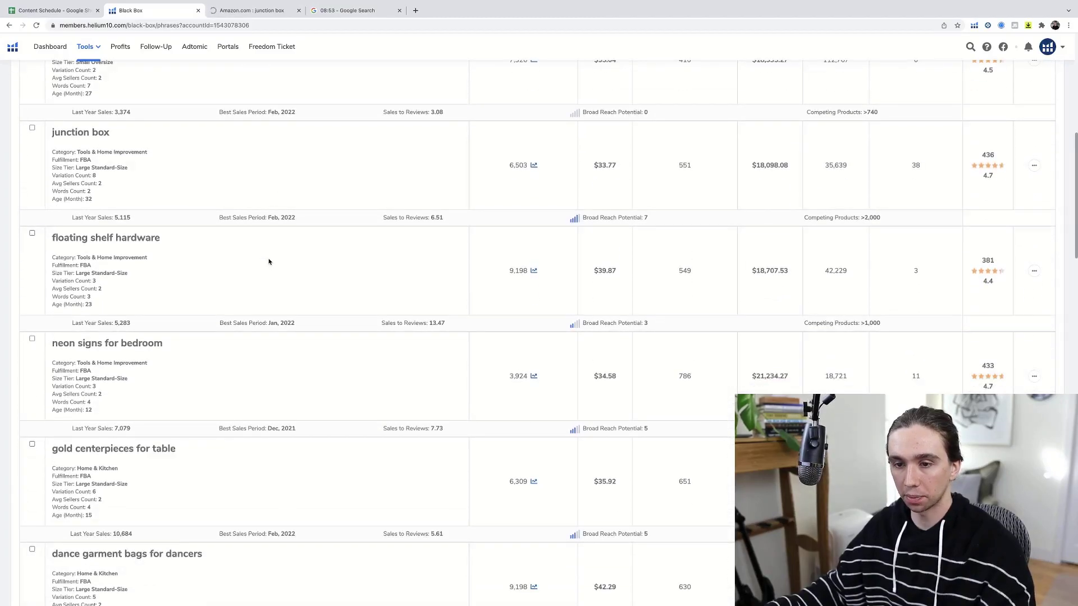
scroll(269, 262, "down", 2)
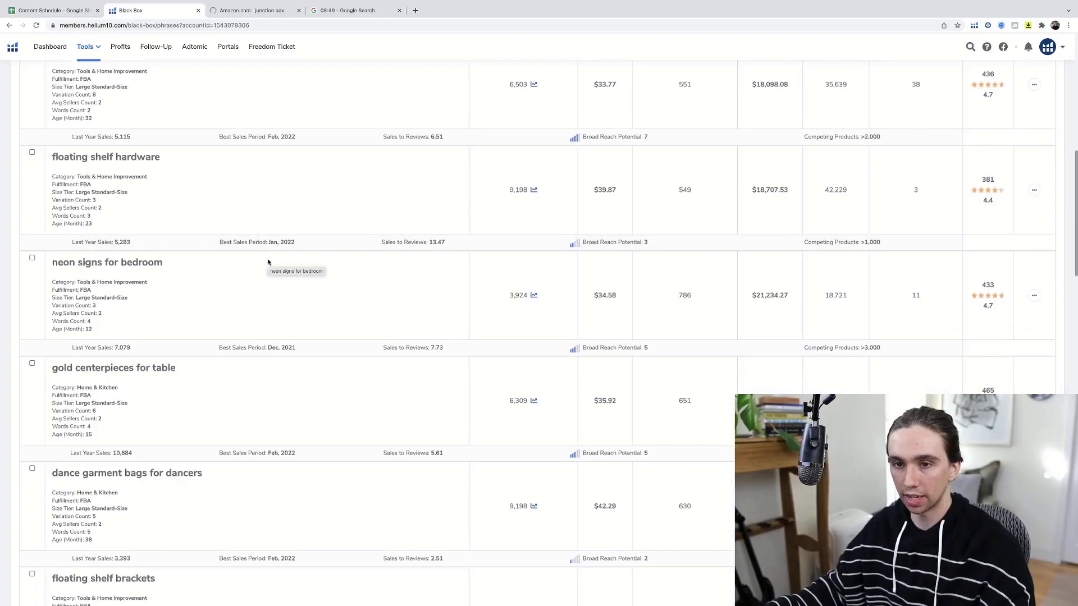
scroll(267, 274, "down", 1)
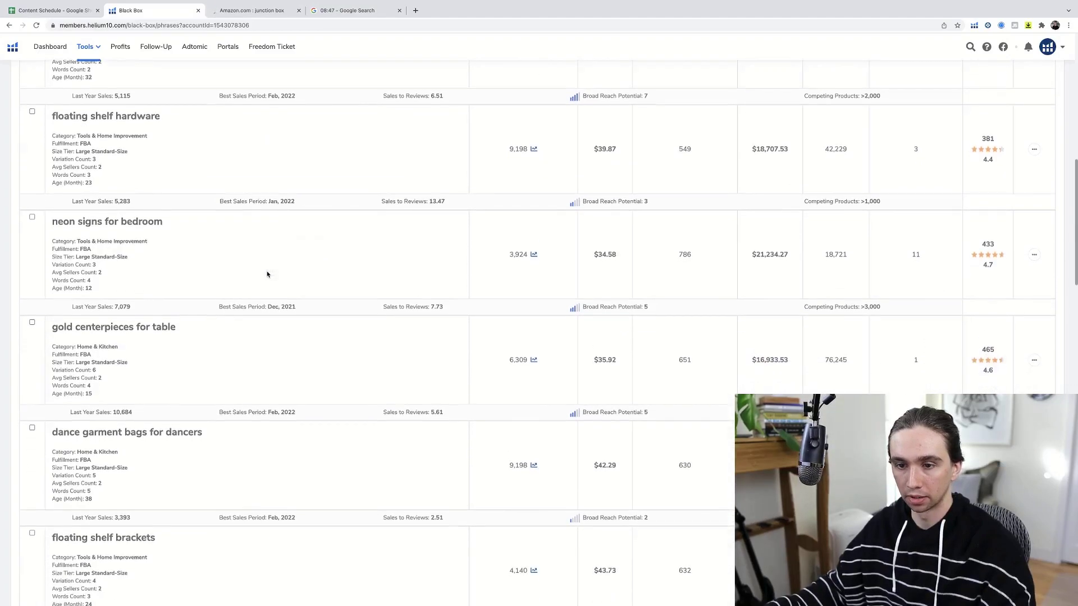
scroll(267, 274, "up", 1)
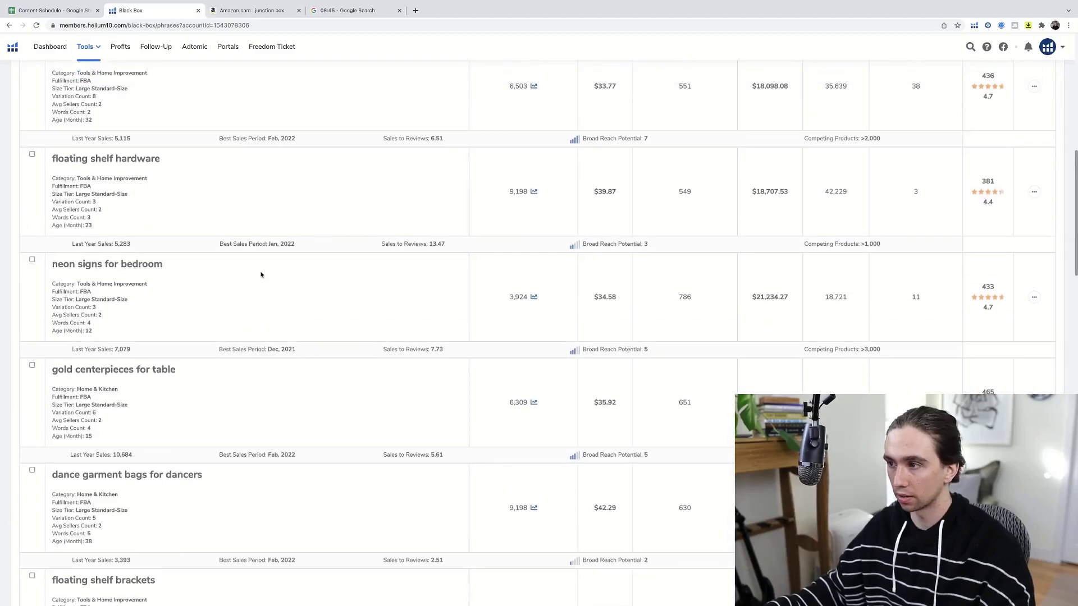
left_click(1033, 191)
left_click(1007, 207)
- Open 'dance garment bags for dancers' on Amazon and select its title text
scroll(403, 222, "down", 5)
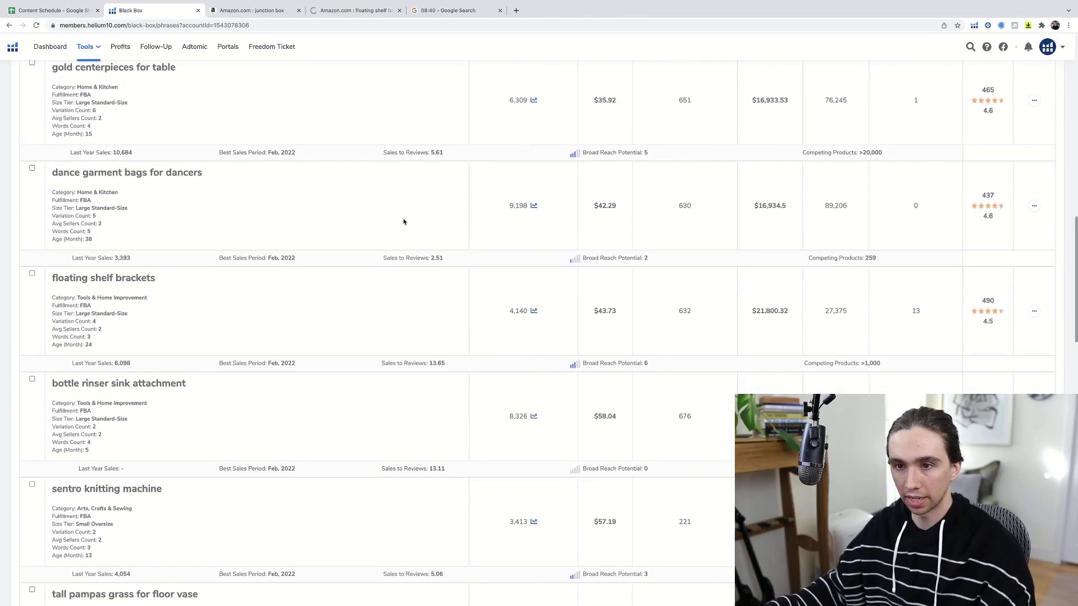
left_click(1034, 206)
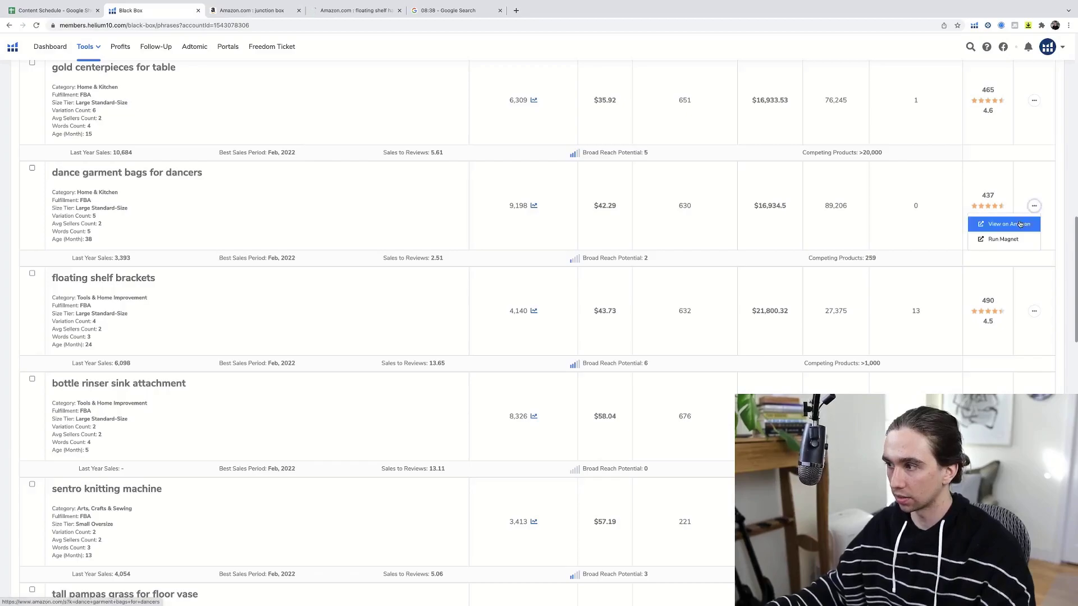
left_click(1020, 224)
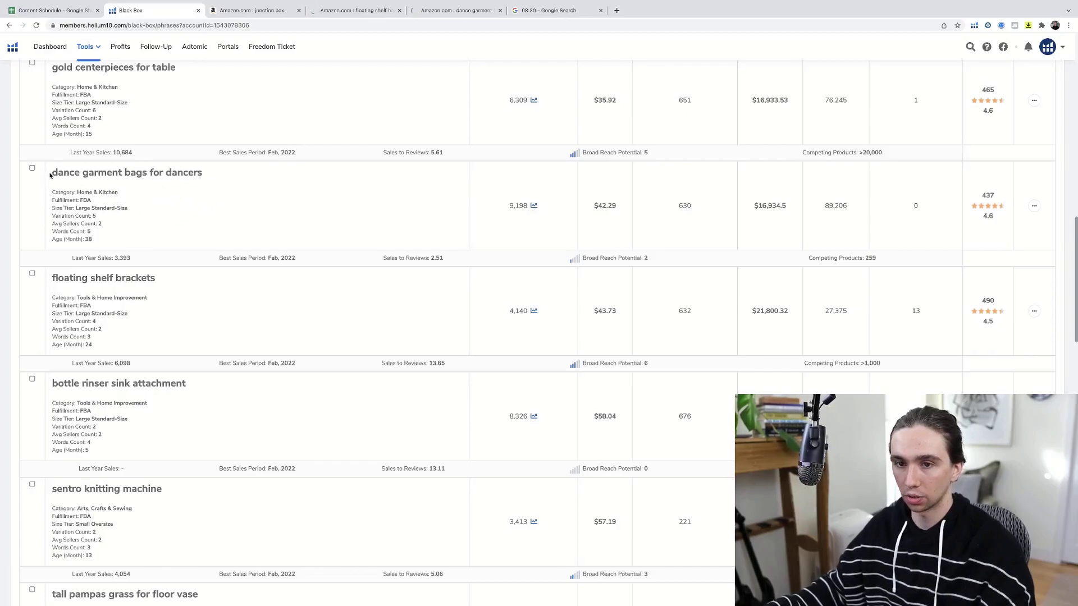
left_click_drag(50, 176, 216, 173)
left_click(230, 179)
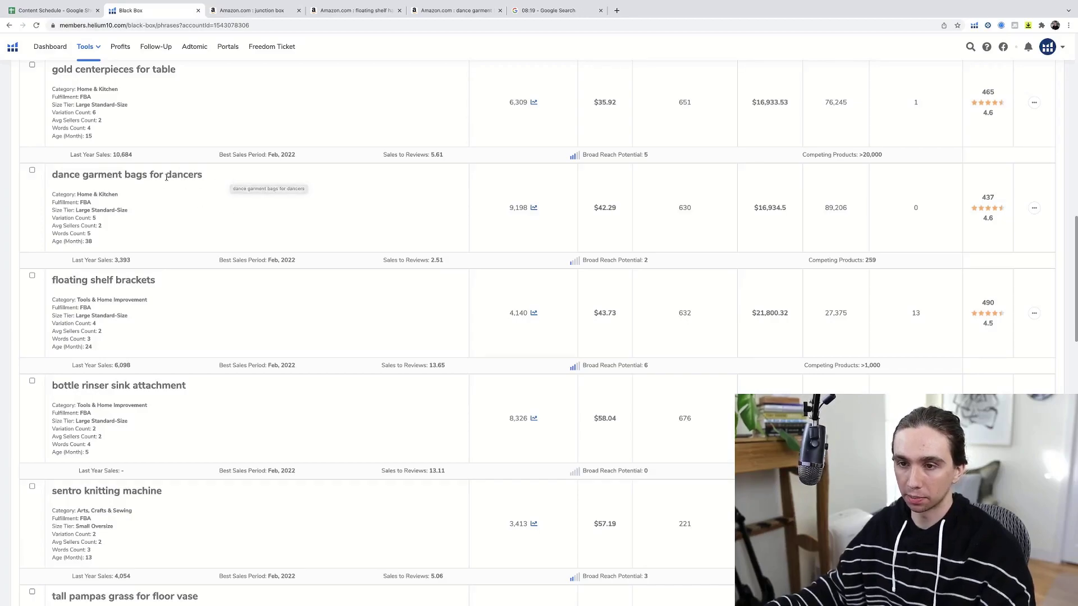
- Open Amazon searches for 'bottle rinser sink' and 'bottle cleaner sink attachment' in new tabs
scroll(286, 211, "down", 3)
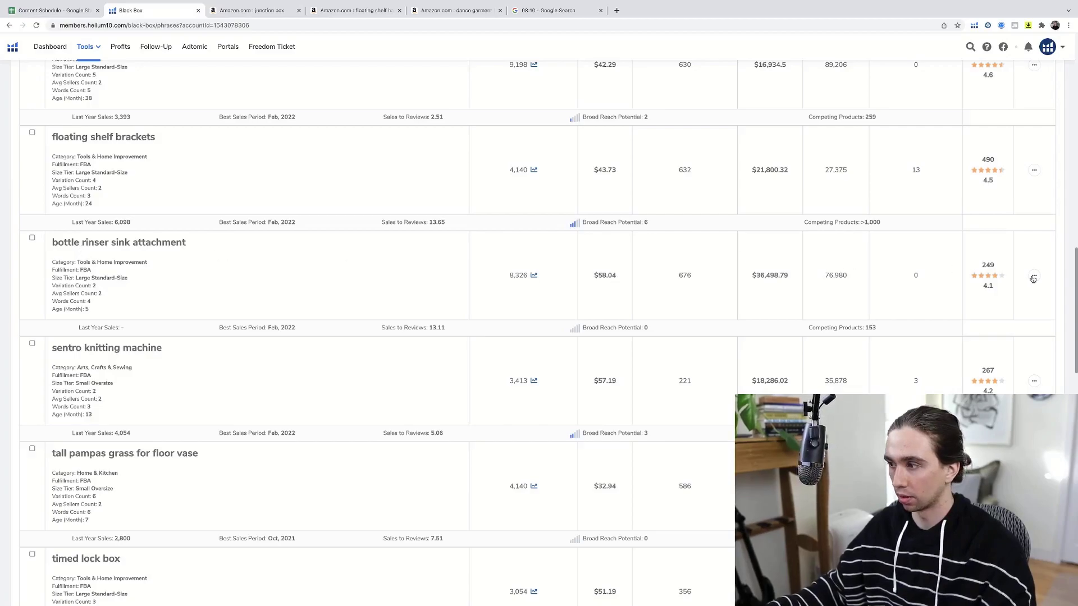
left_click(497, 301, "super")
scroll(505, 299, "down", 3)
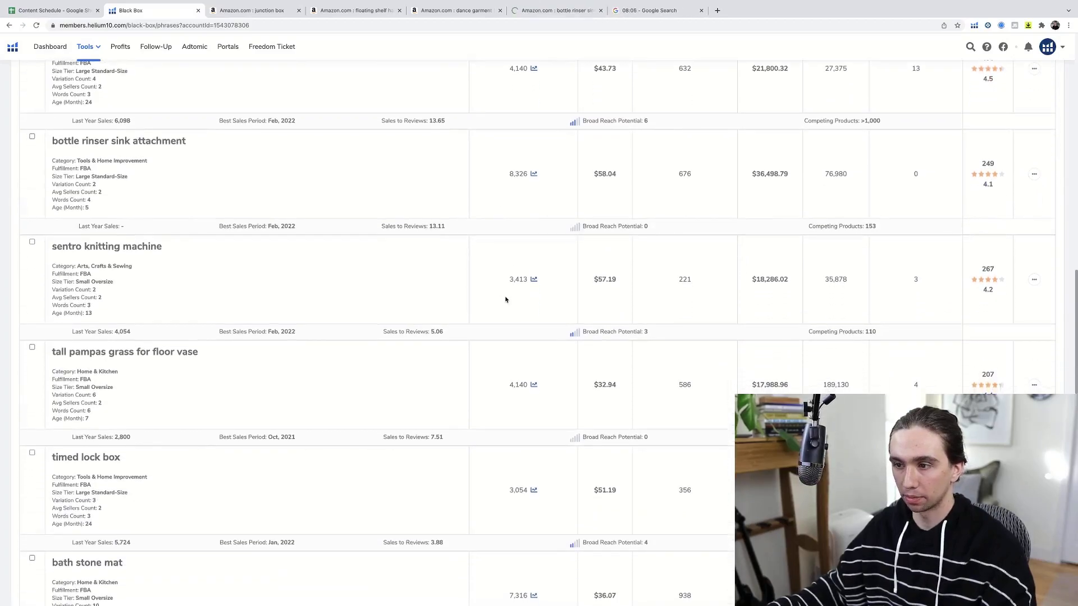
scroll(496, 299, "down", 6)
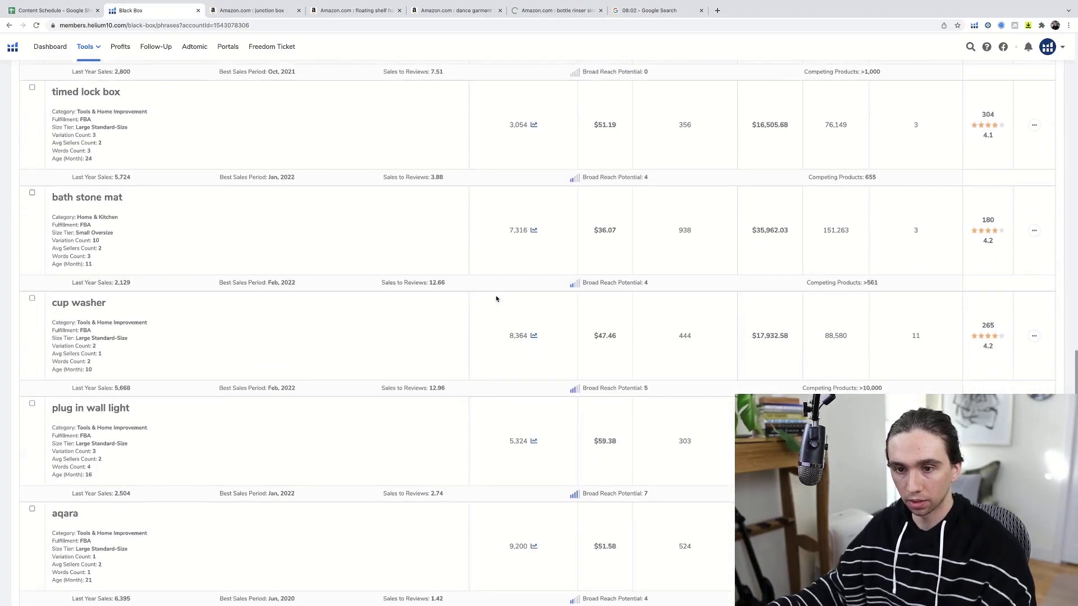
scroll(496, 298, "down", 4)
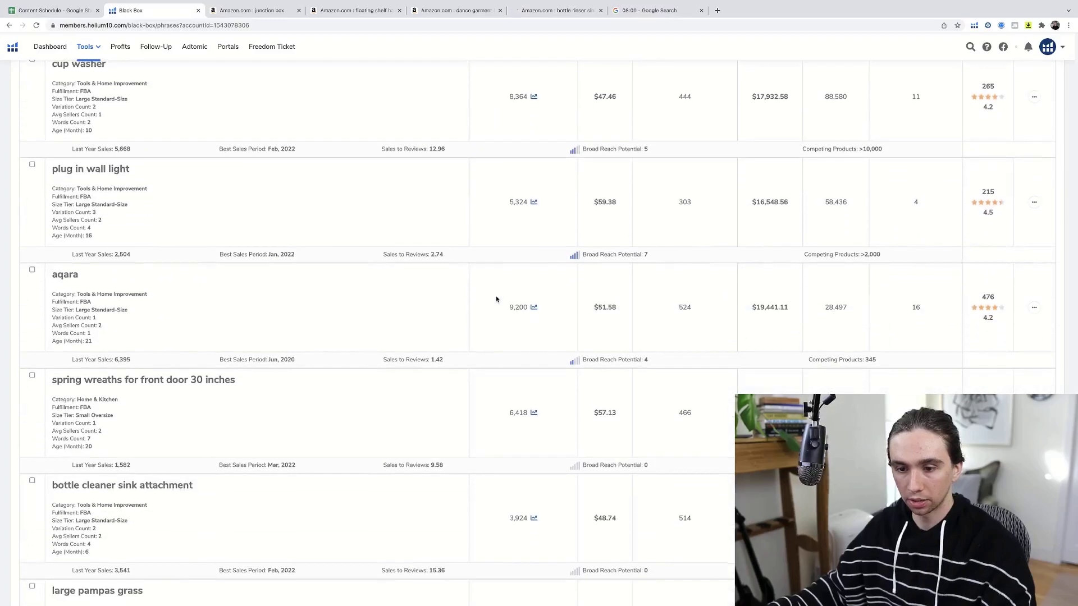
scroll(496, 299, "down", 1)
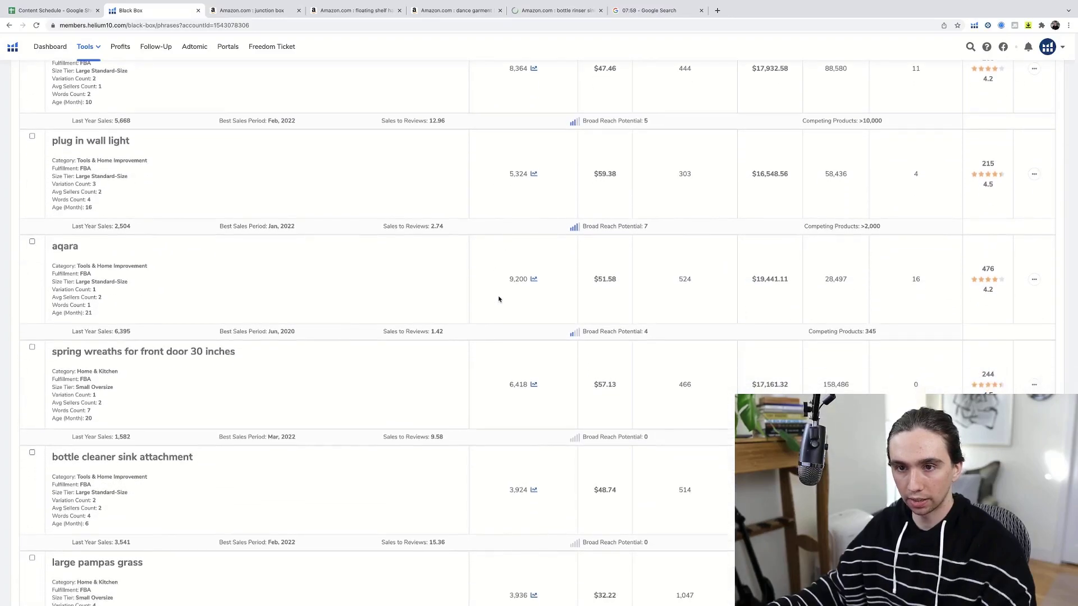
scroll(457, 303, "down", 3)
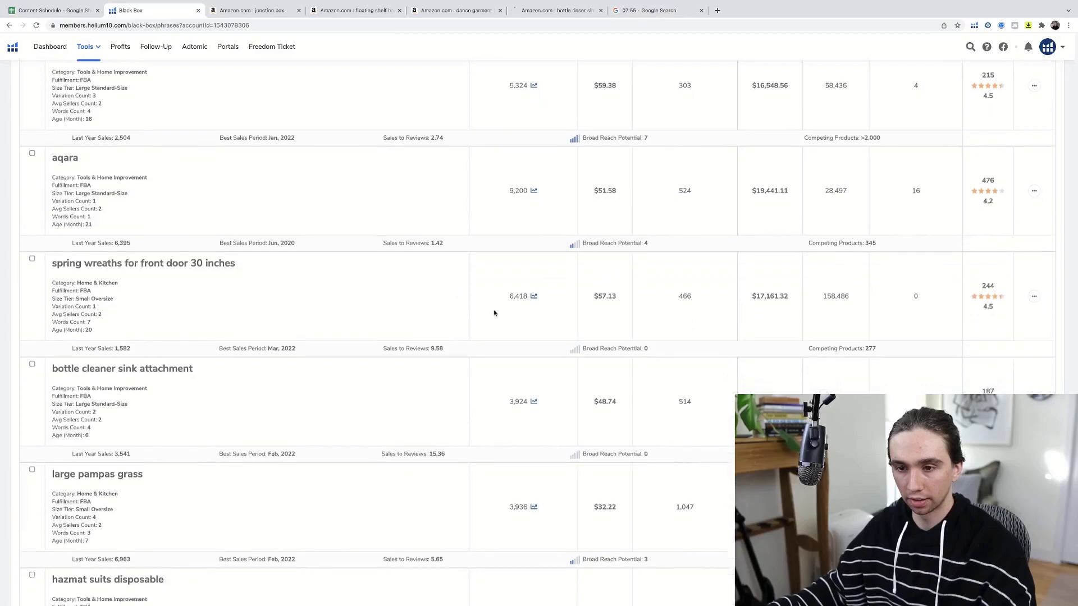
scroll(495, 312, "down", 2)
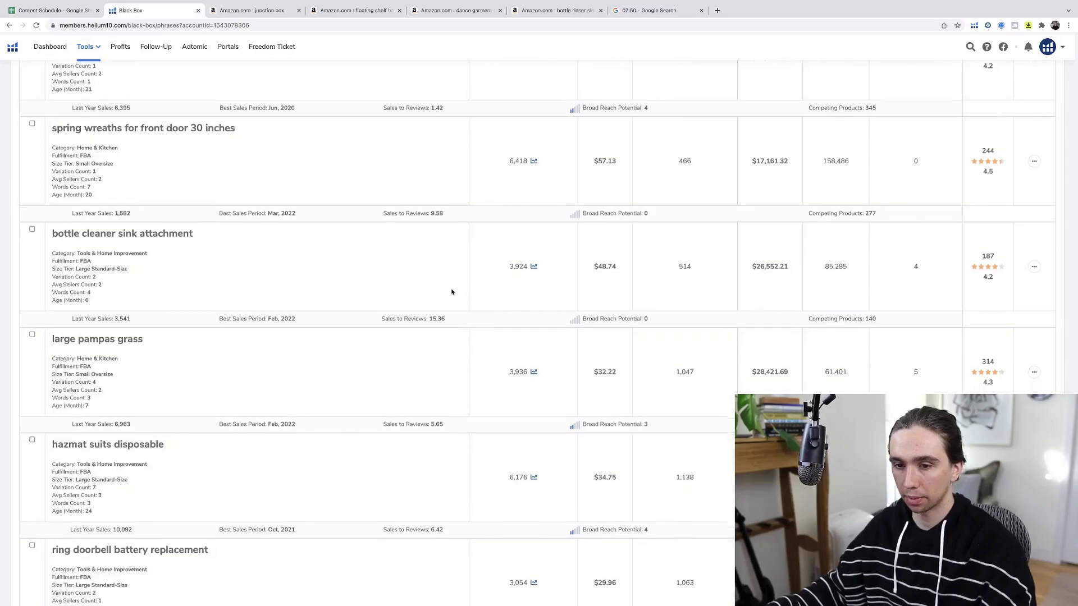
scroll(450, 291, "down", 1)
left_click(1034, 256)
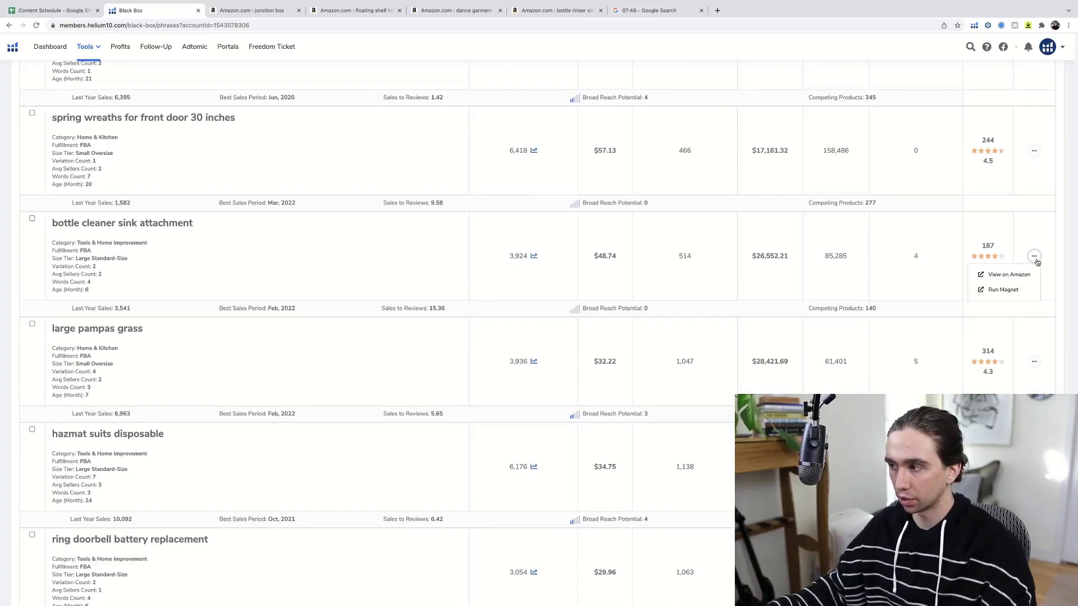
left_click(1011, 277)
scroll(573, 288, "down", 3)
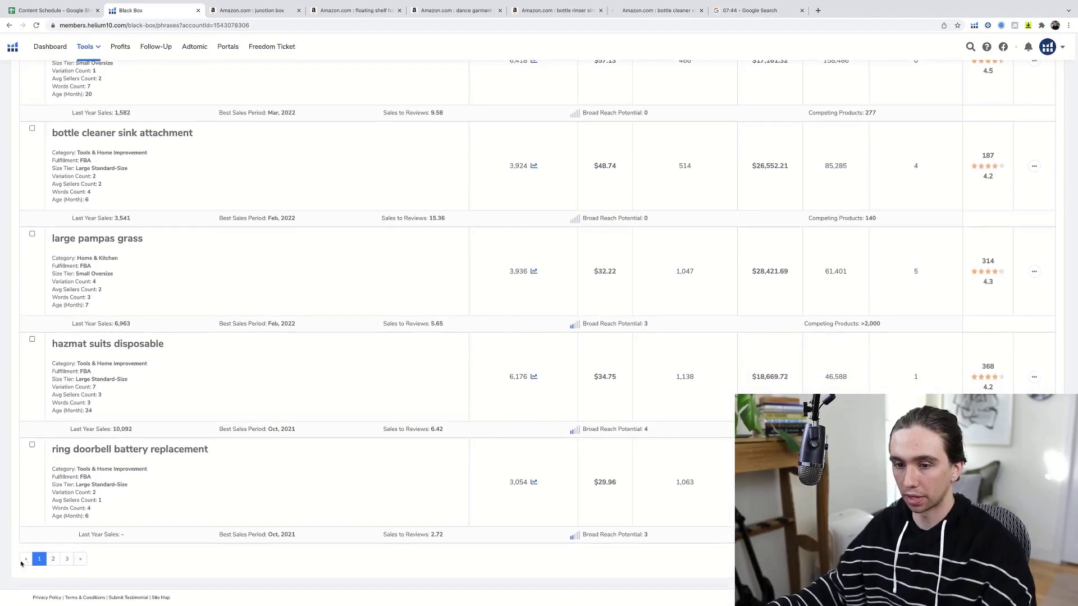
- On results page 2, open 'bath mat stone' on Amazon in a new tab
left_click(53, 558)
scroll(247, 500, "down", 7)
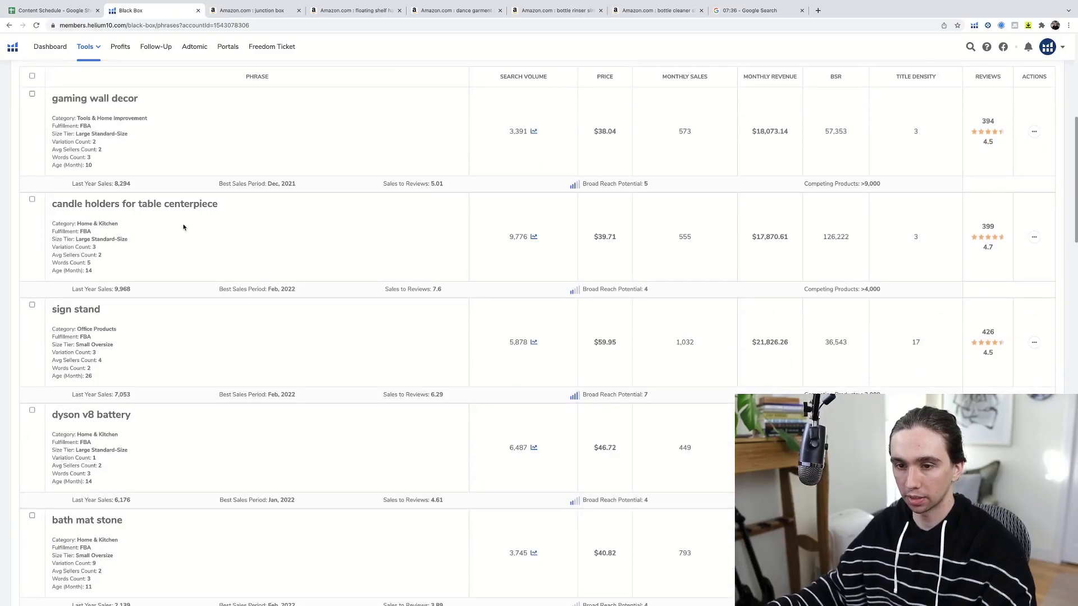
scroll(186, 229, "down", 3)
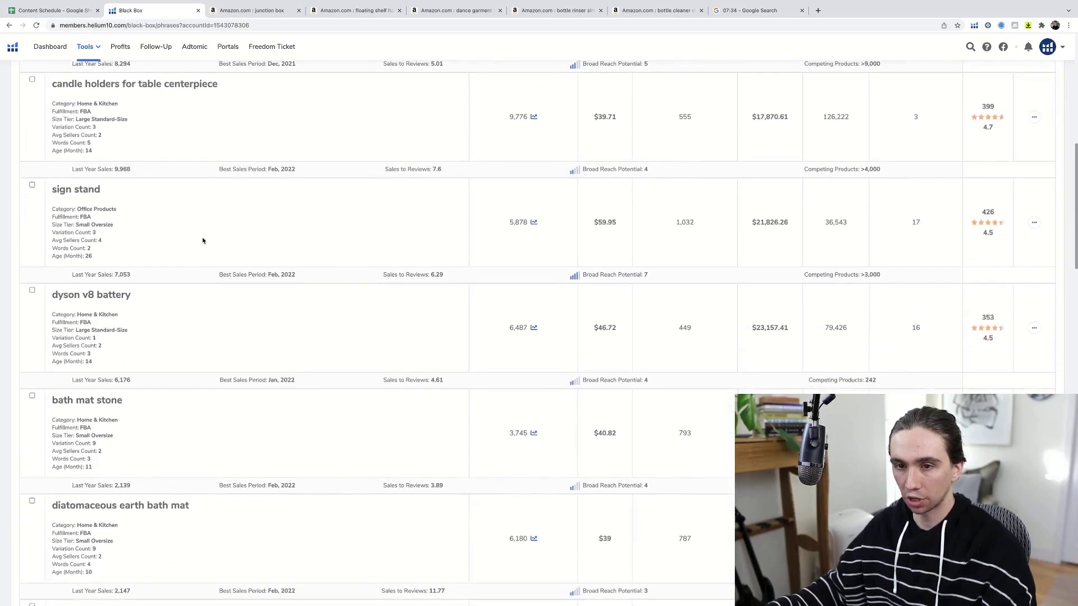
scroll(203, 240, "down", 2)
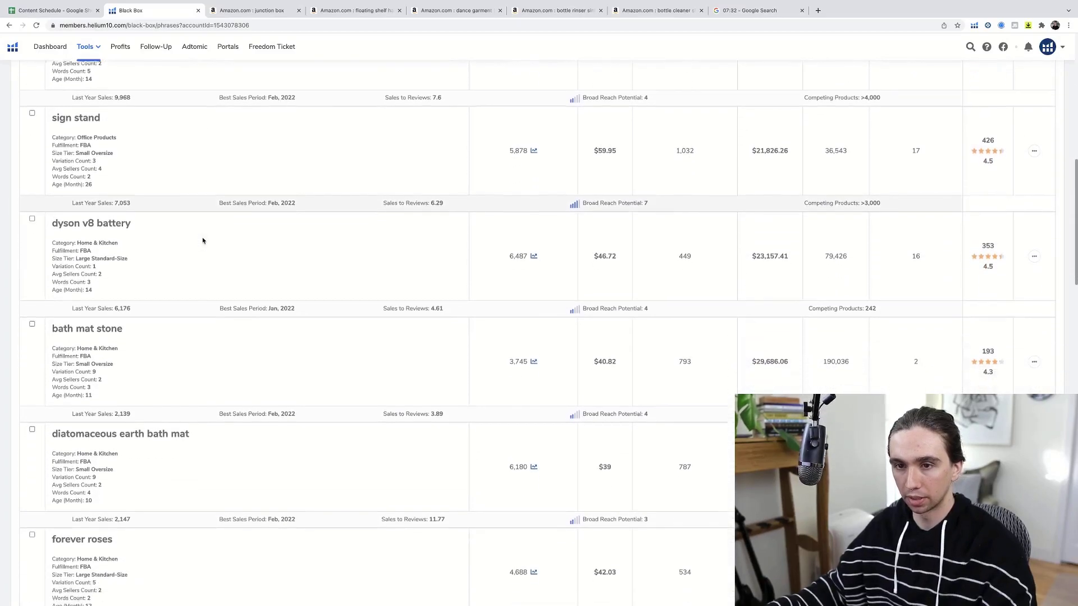
scroll(202, 241, "down", 3)
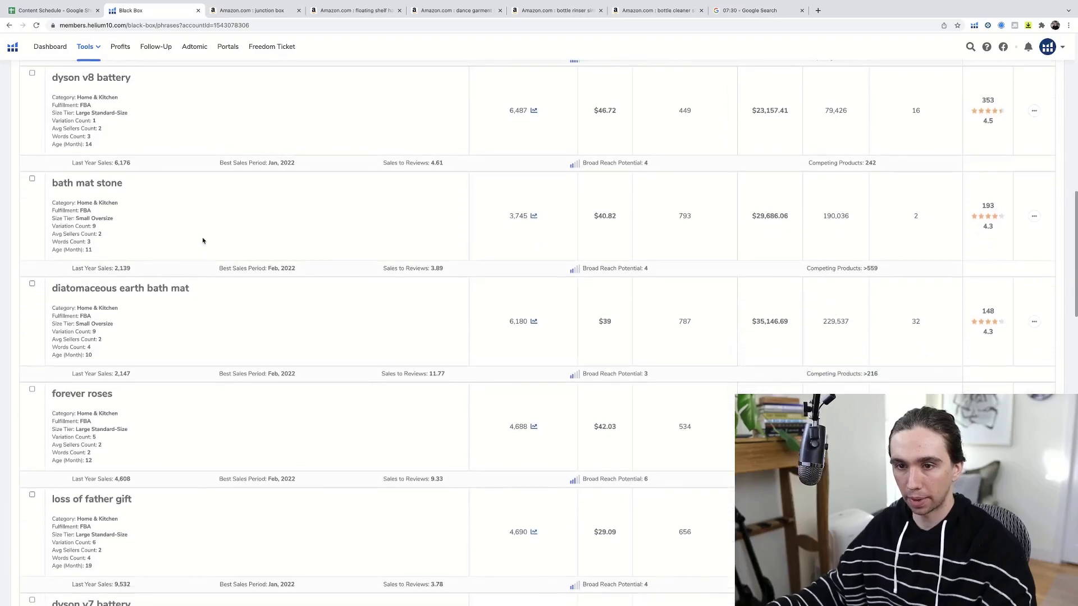
scroll(202, 237, "down", 2)
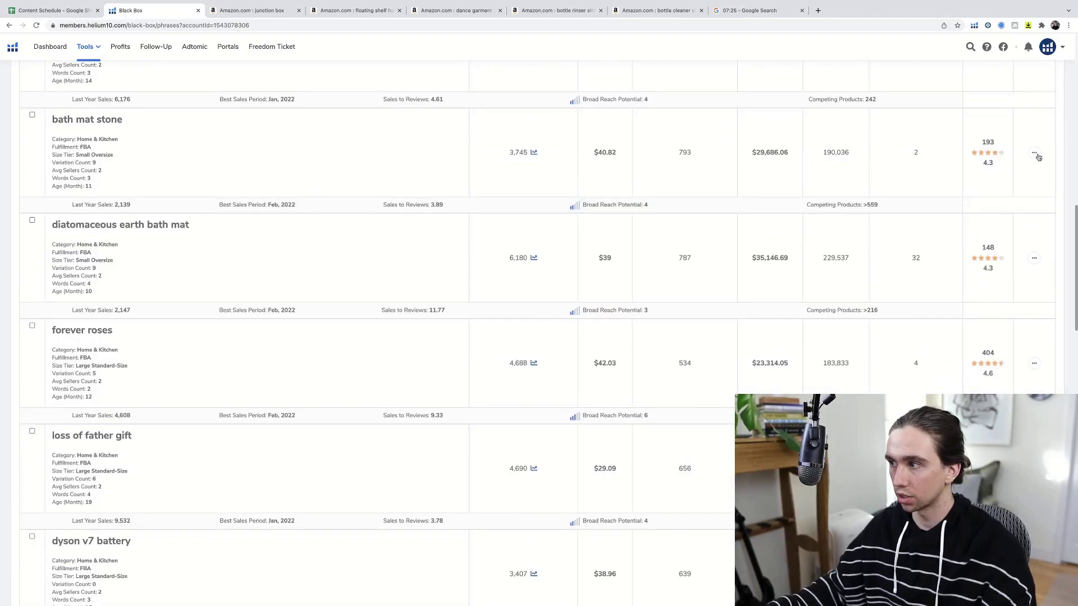
left_click(1034, 151)
left_click(1010, 171)
- Find 'power tool organizer' further down and open it on Amazon in a new tab
scroll(476, 223, "down", 5)
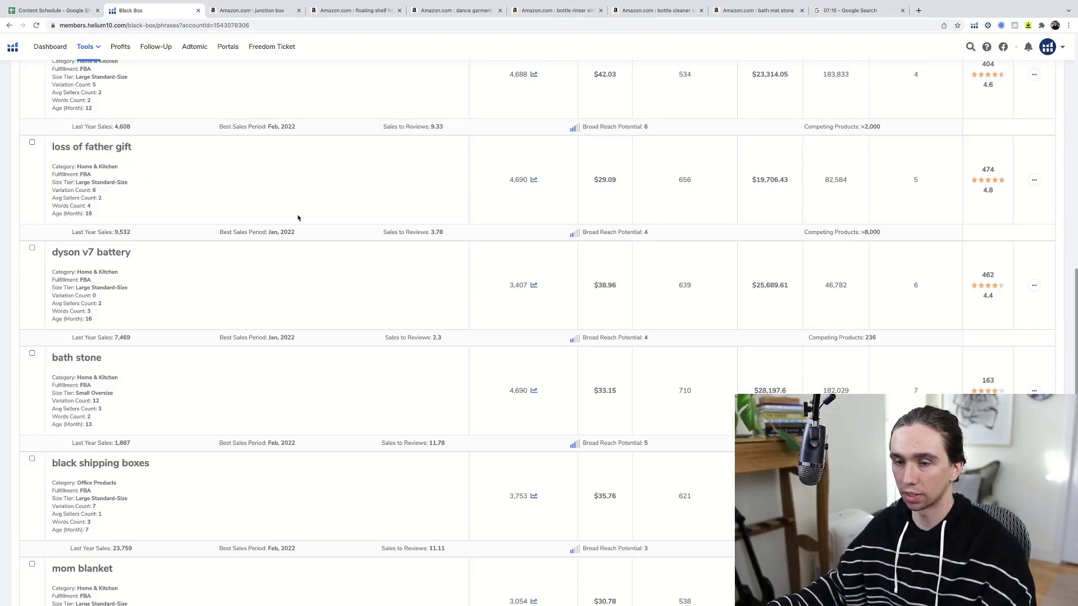
scroll(264, 209, "down", 5)
scroll(264, 209, "down", 1)
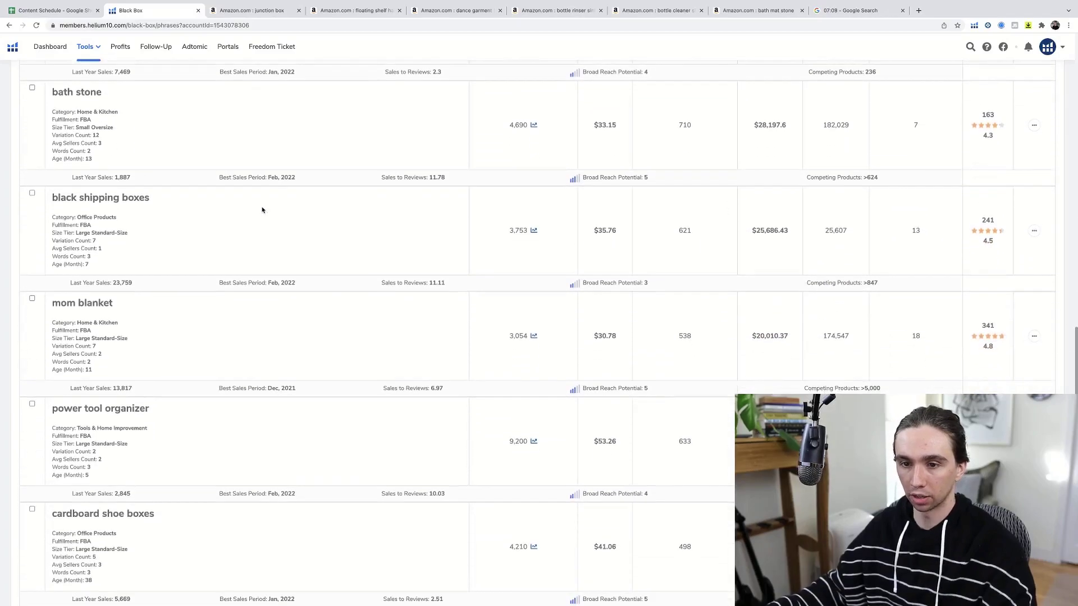
scroll(263, 210, "down", 3)
scroll(262, 208, "up", 1)
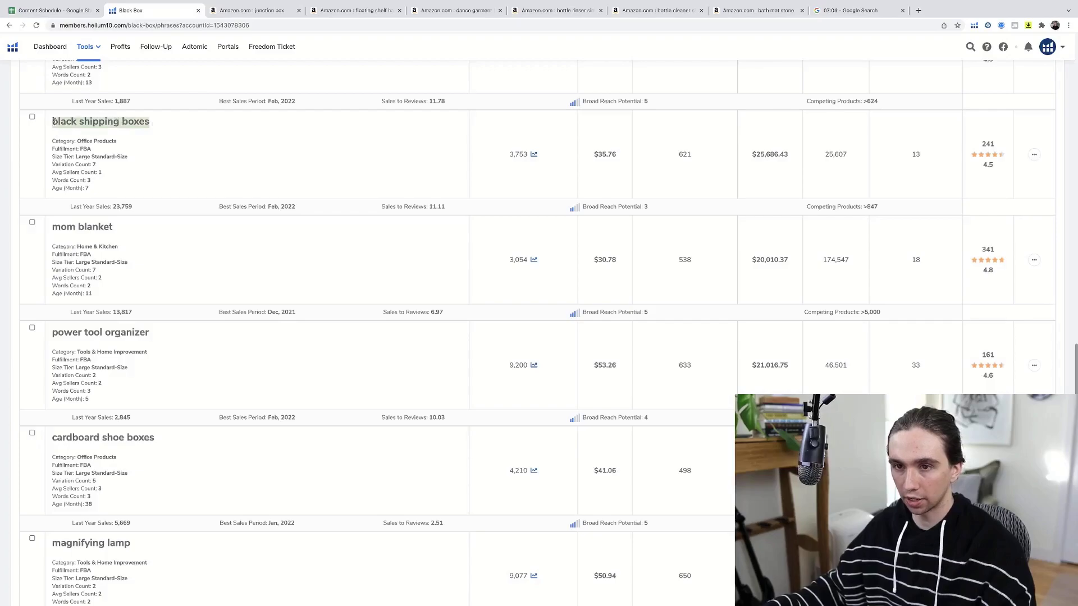
scroll(228, 189, "down", 2)
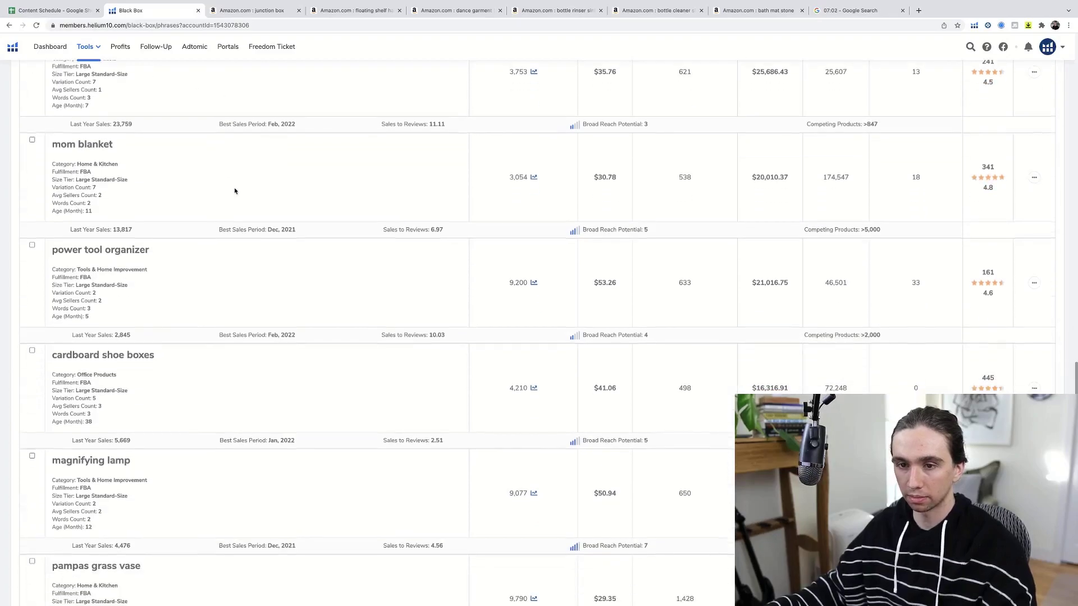
scroll(235, 191, "down", 3)
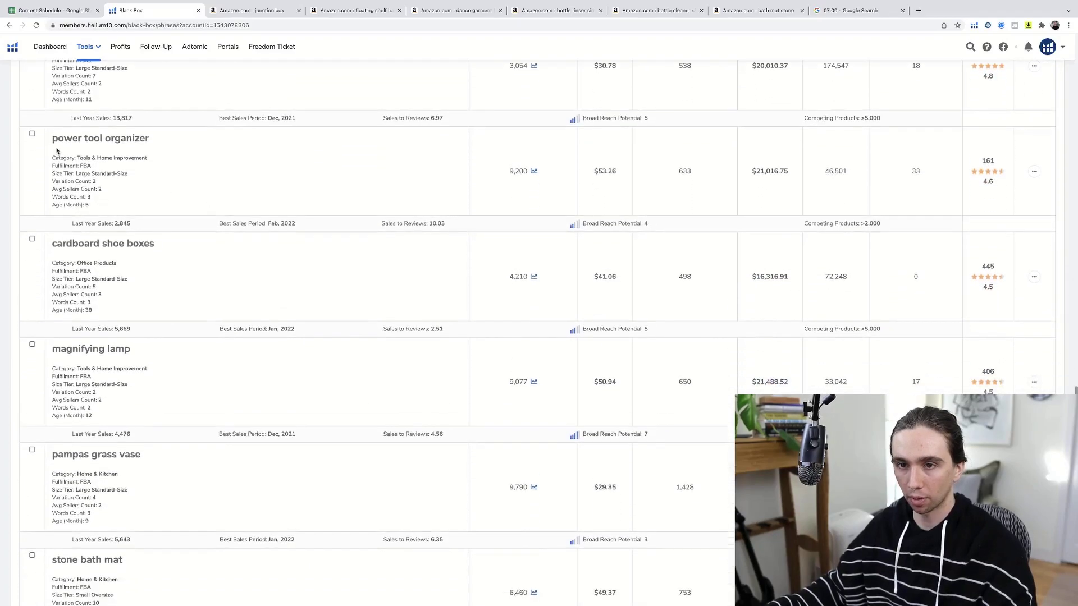
scroll(175, 186, "down", 2)
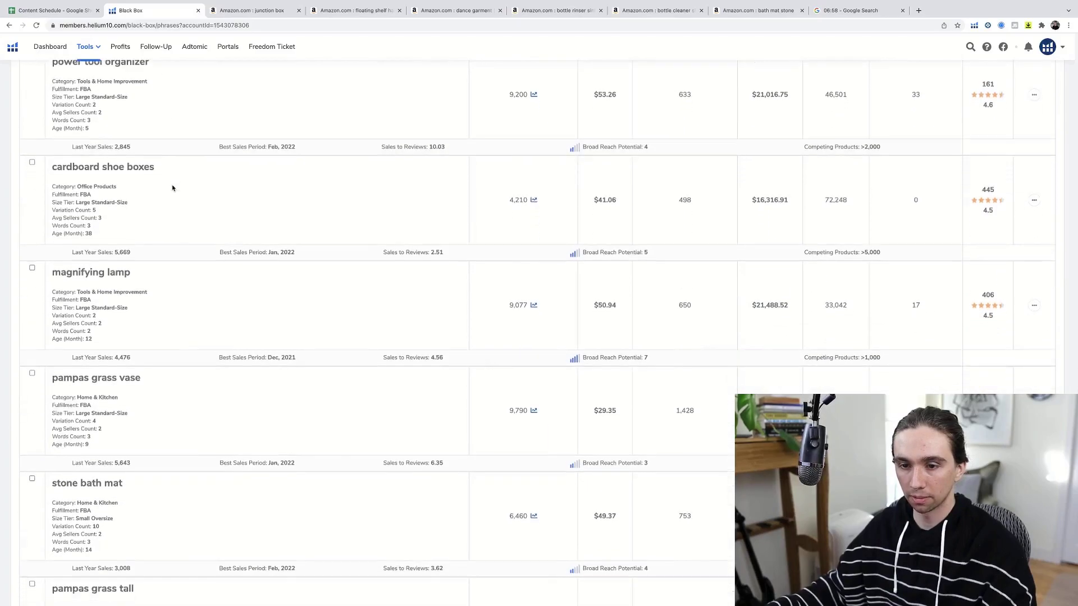
scroll(176, 188, "up", 2)
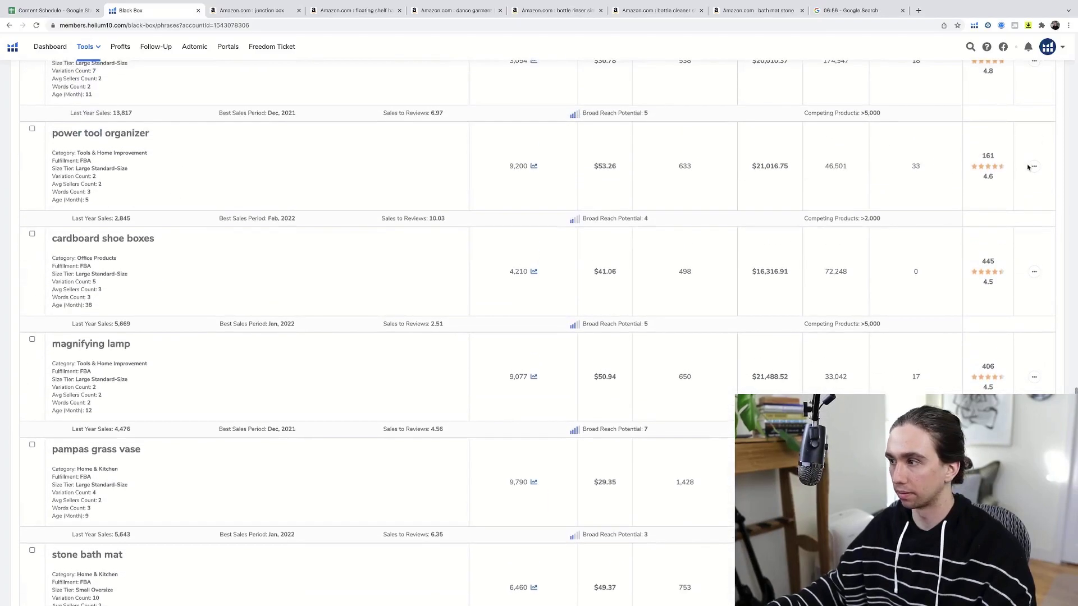
left_click(1034, 167)
left_click(1006, 185)
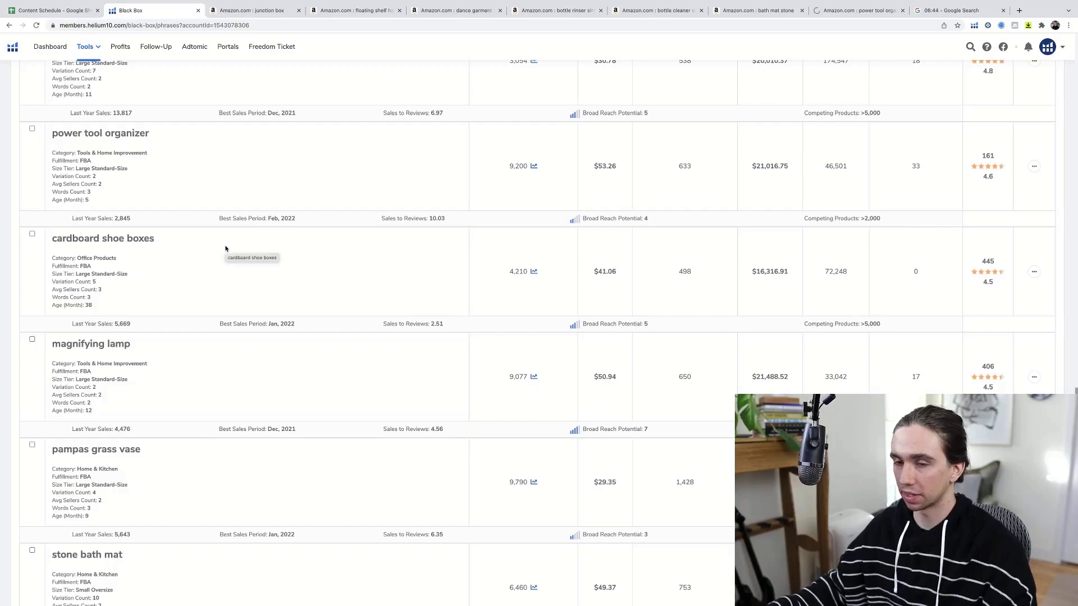
- Scroll through the remaining results and back up to the filters
scroll(205, 234, "down", 1)
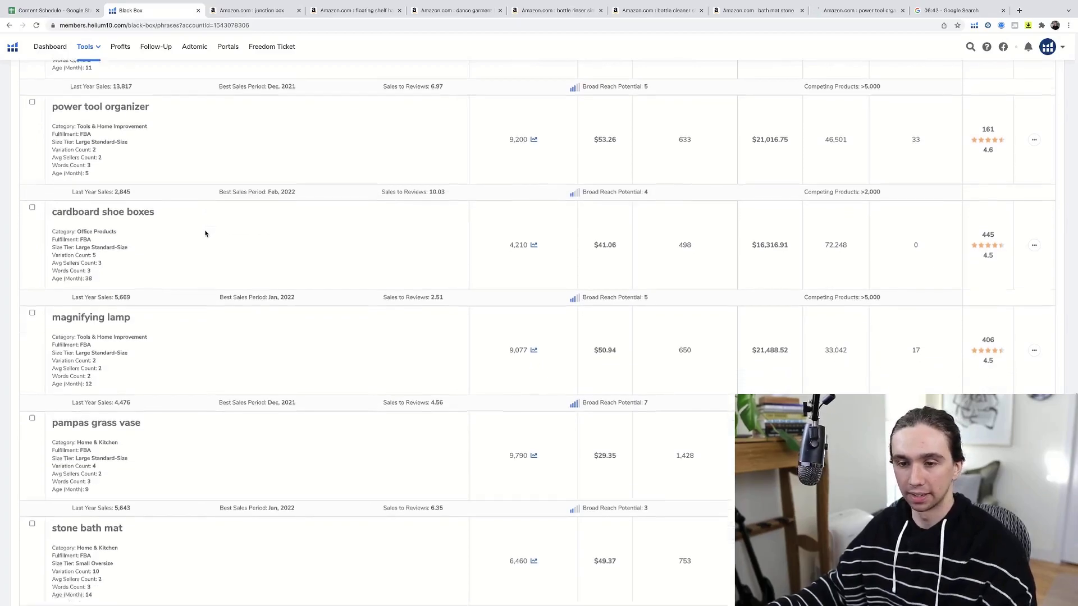
scroll(205, 233, "down", 1)
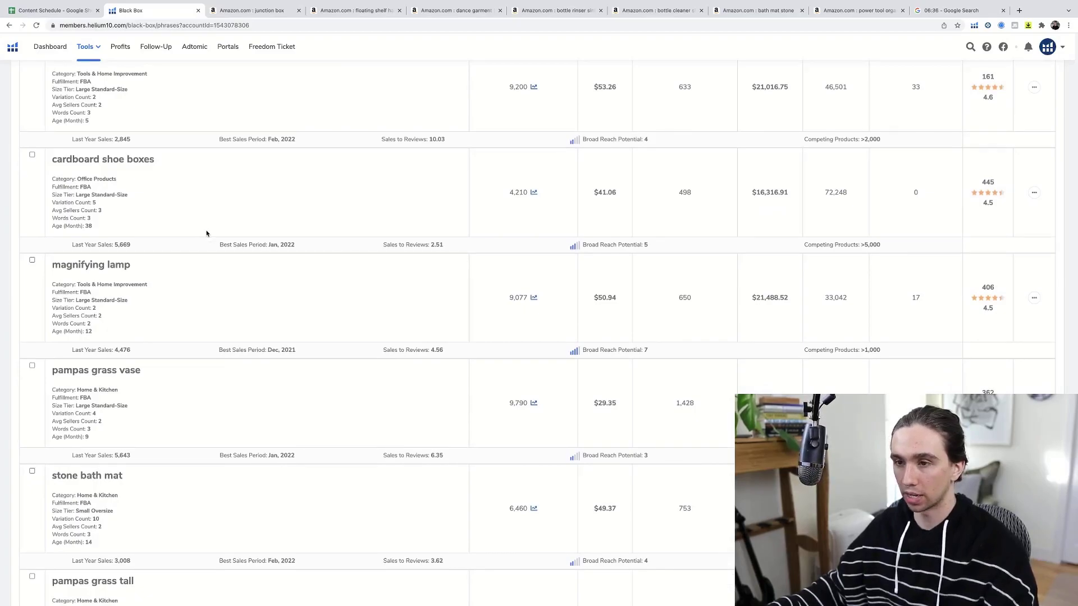
scroll(206, 233, "up", 1)
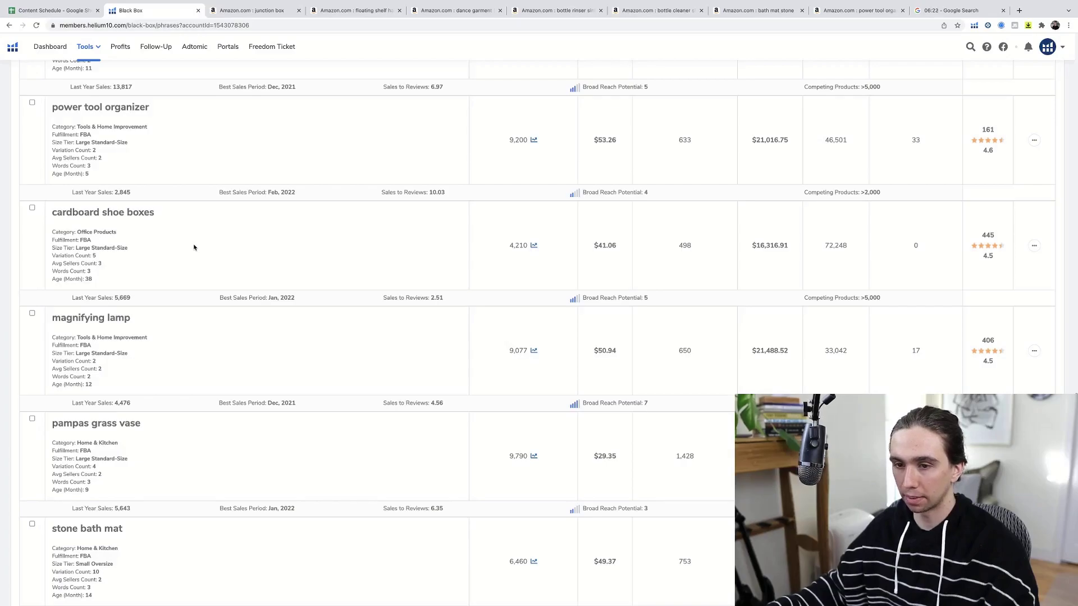
scroll(196, 247, "down", 4)
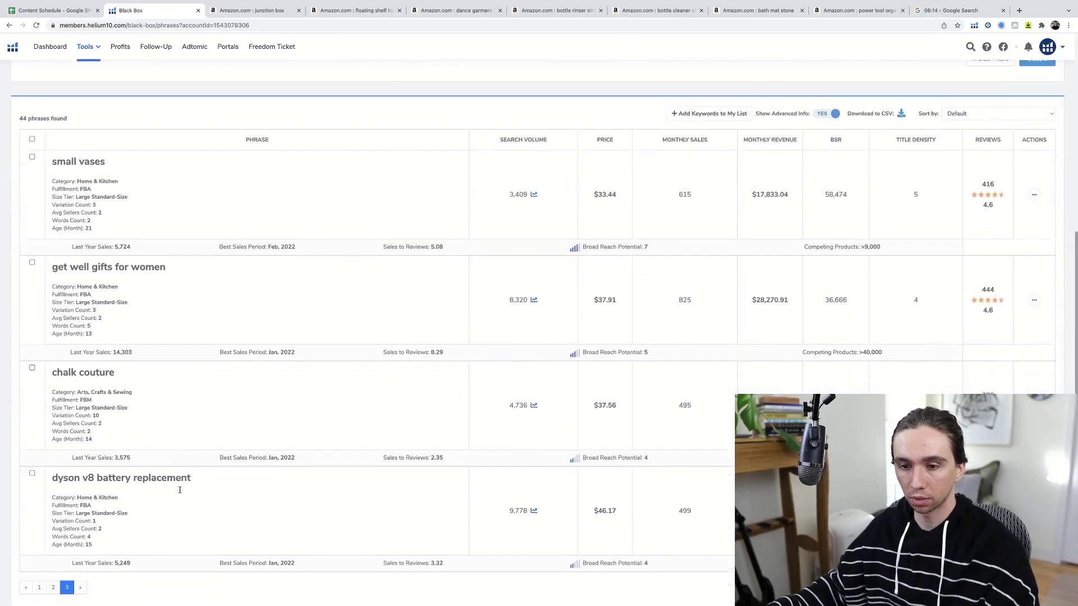
scroll(180, 492, "down", 1)
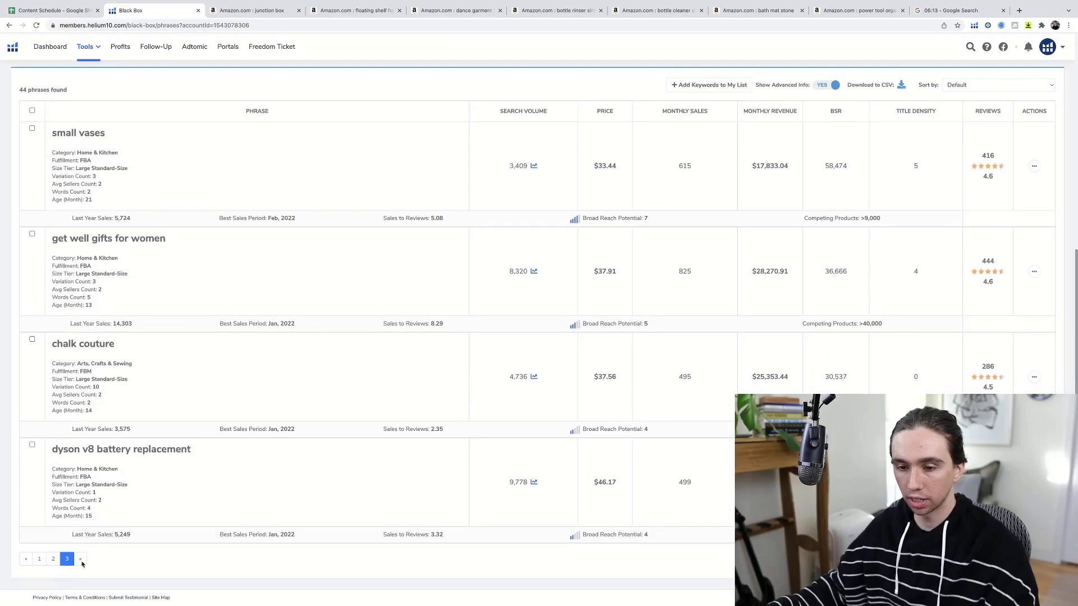
scroll(152, 523, "up", 6)
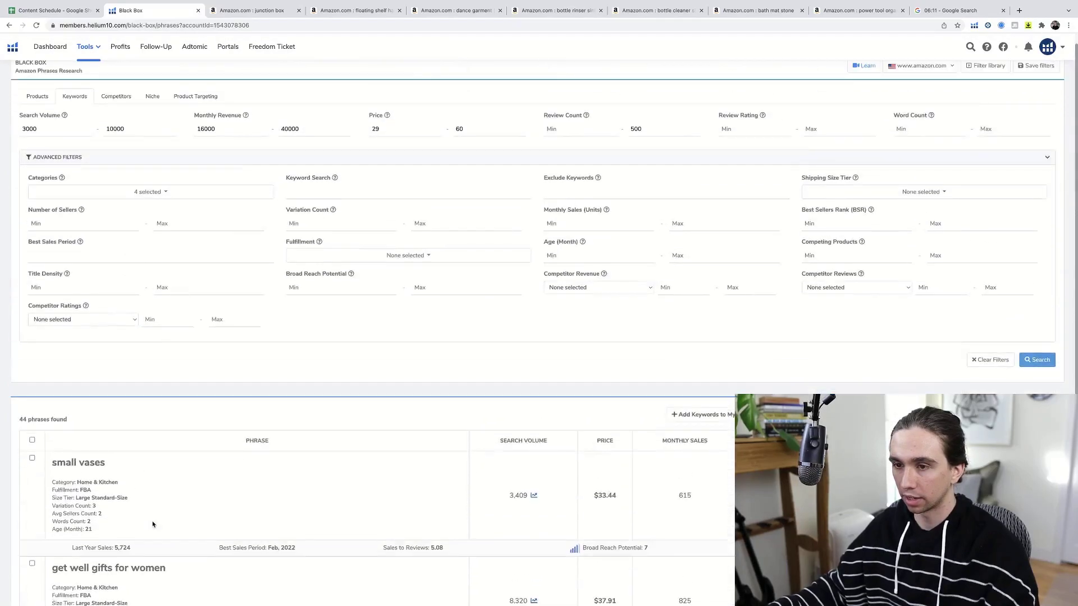
scroll(154, 530, "up", 1)
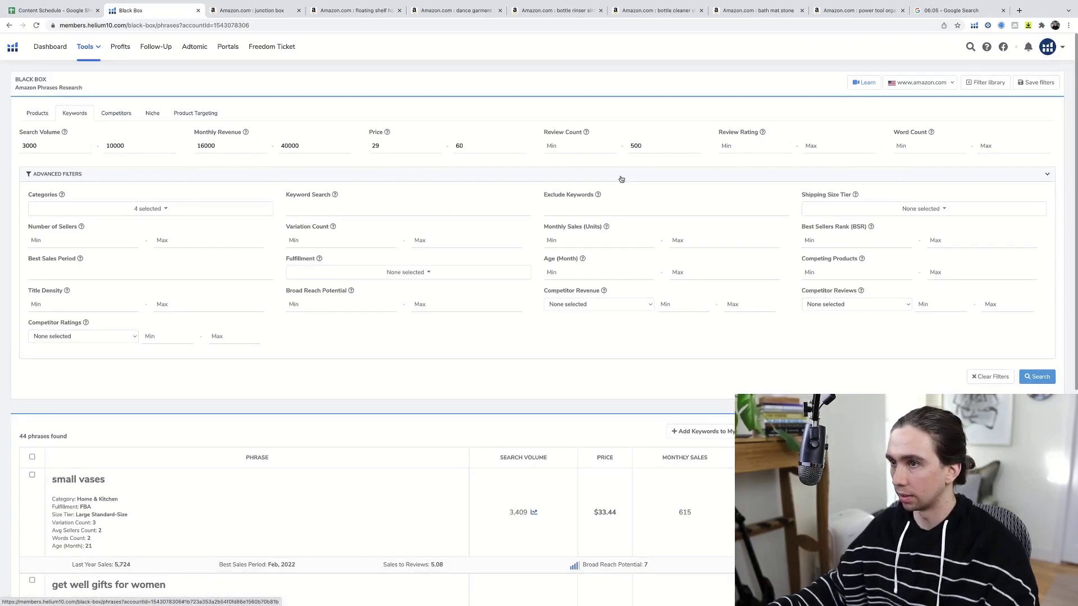
- Switch to the Amazon 'junction box' search results tab
mouse_move(339, 3)
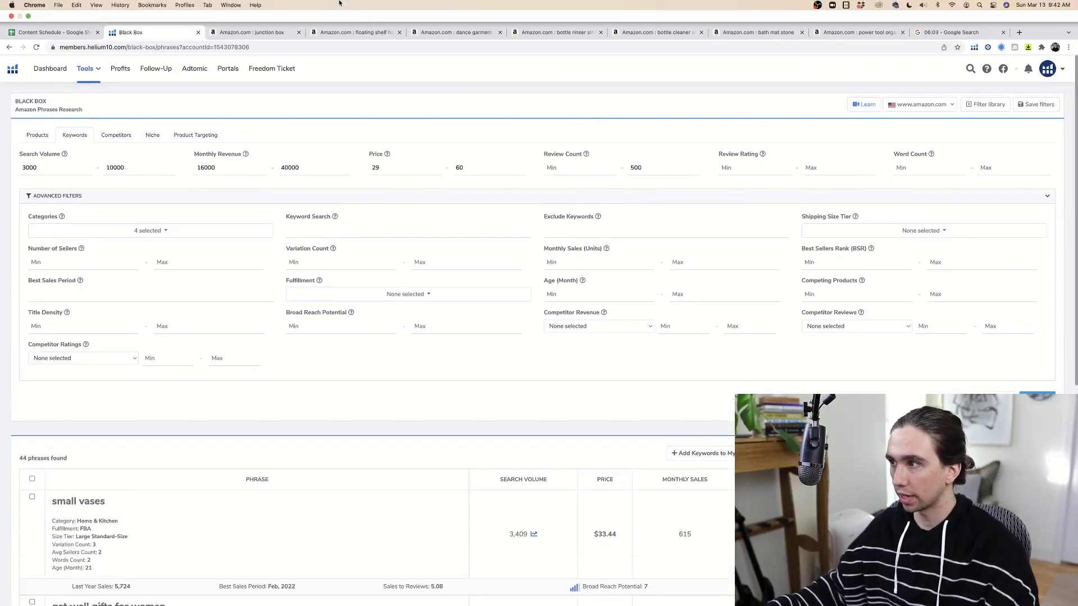
left_click(264, 35)
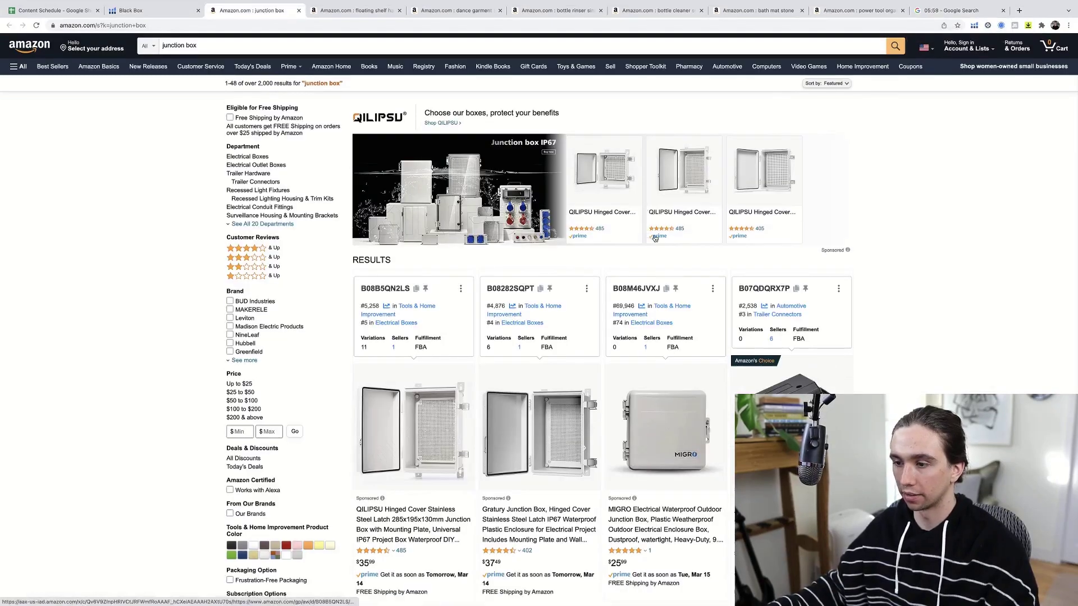
scroll(729, 267, "down", 12)
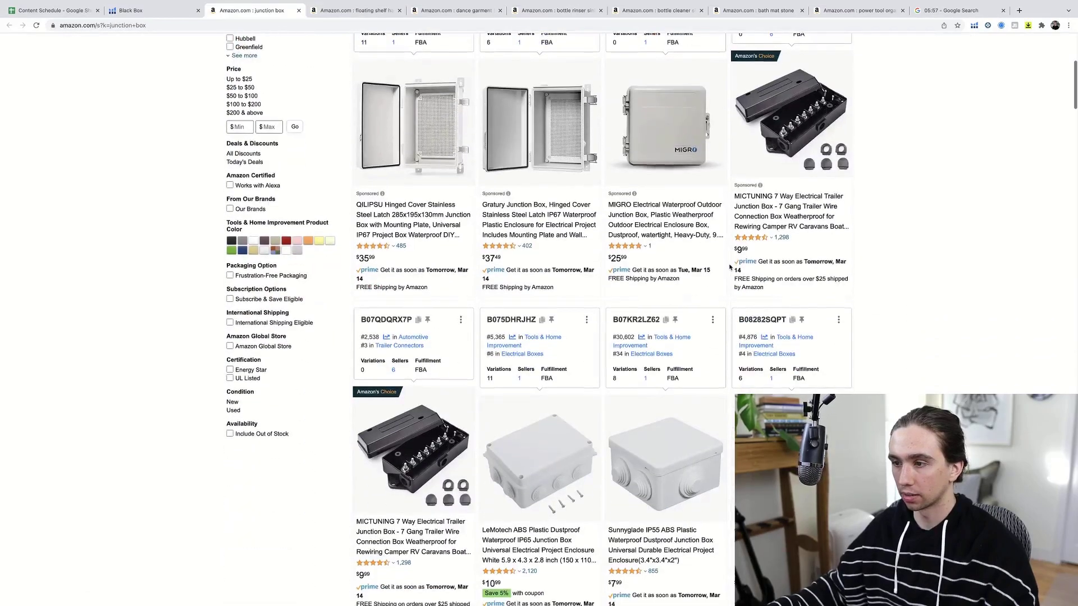
scroll(921, 272, "down", 5)
scroll(920, 272, "up", 20)
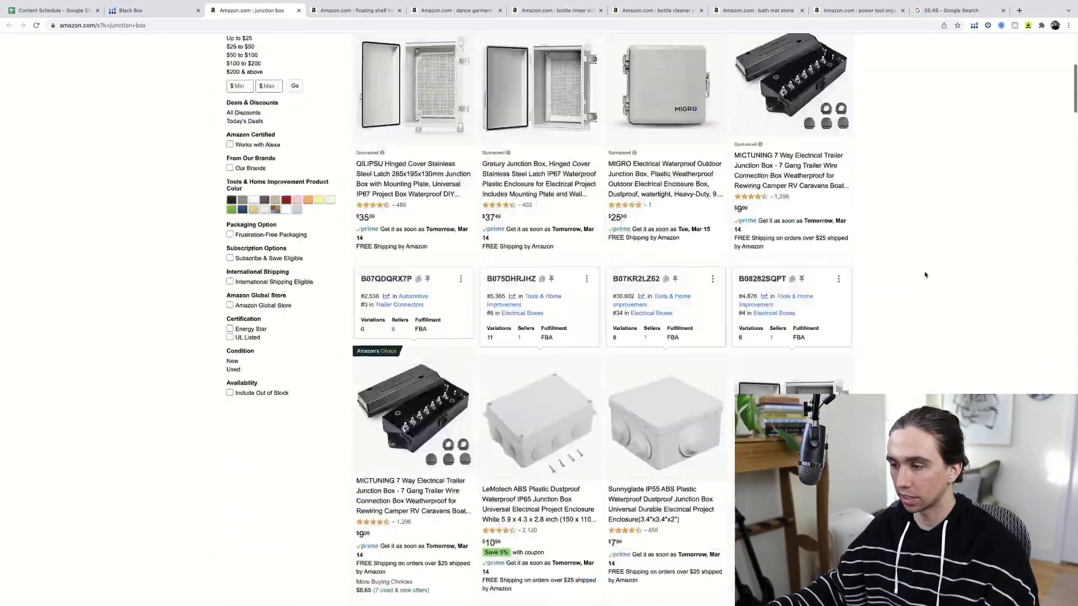
- Run Xray on the junction box results and close Filter Results without applying any
left_click(974, 25)
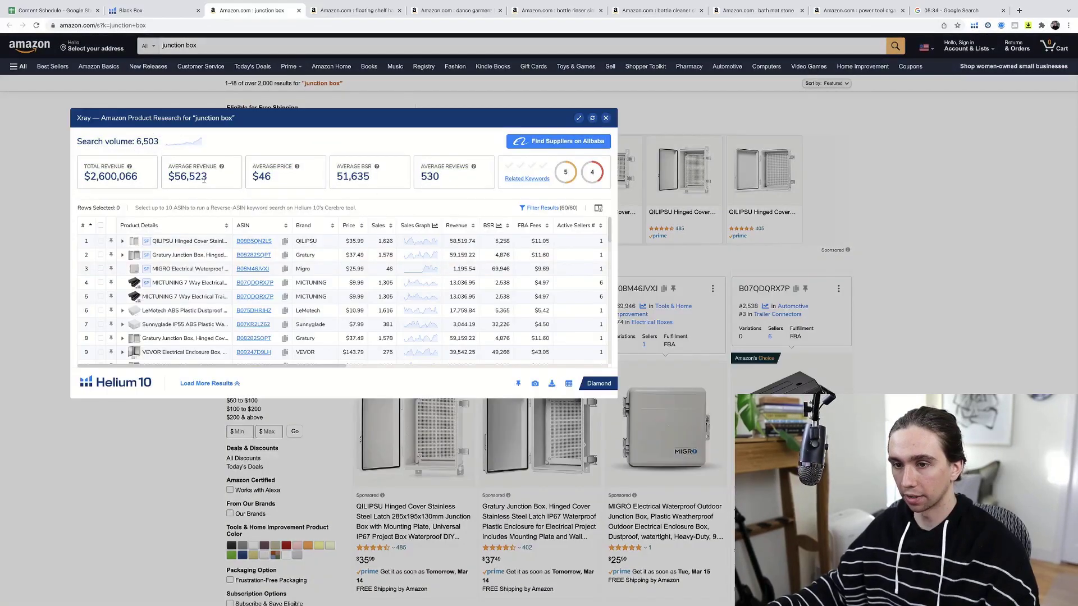
left_click(547, 209)
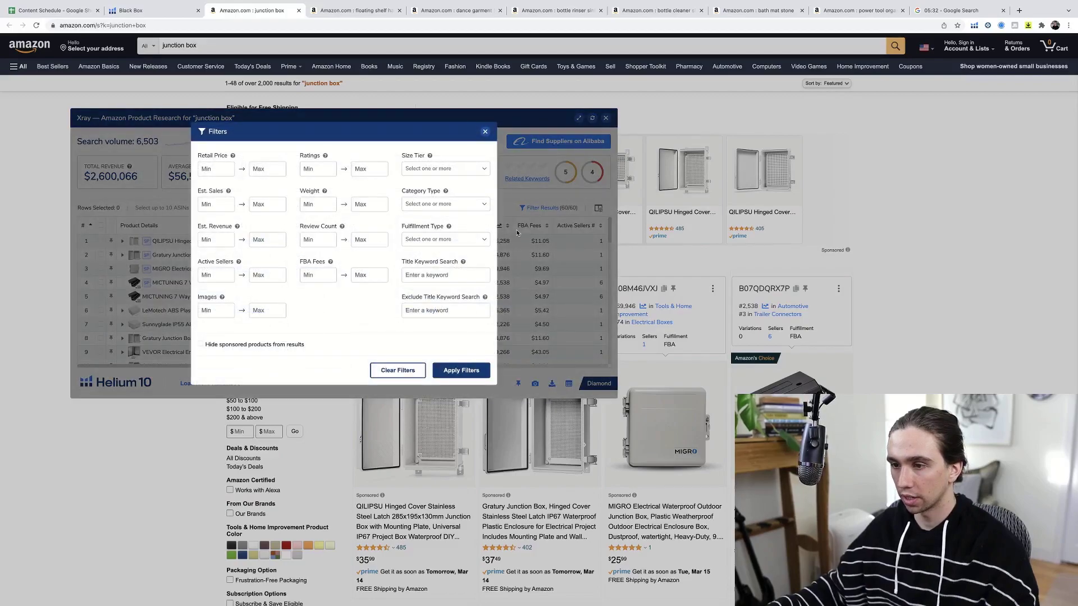
left_click(484, 133)
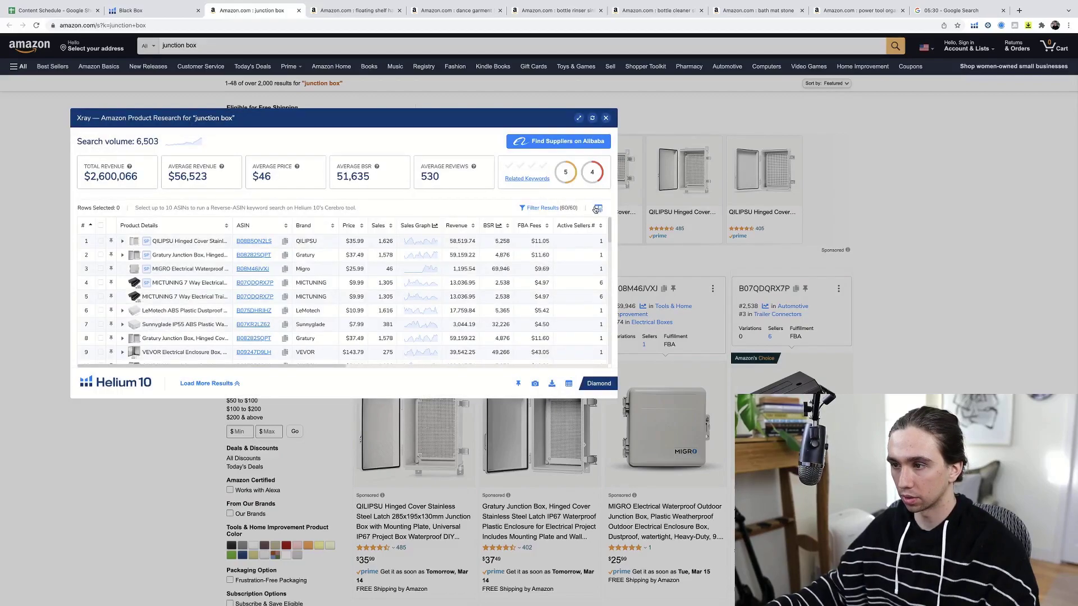
- Hide Creation Date, Weight, Dimensions, Fulfillment, Category, Review Velocity, Active Sellers, BSR, Ratings, Images, FBA Fees, Buy Box, Size Tier
left_click(597, 209)
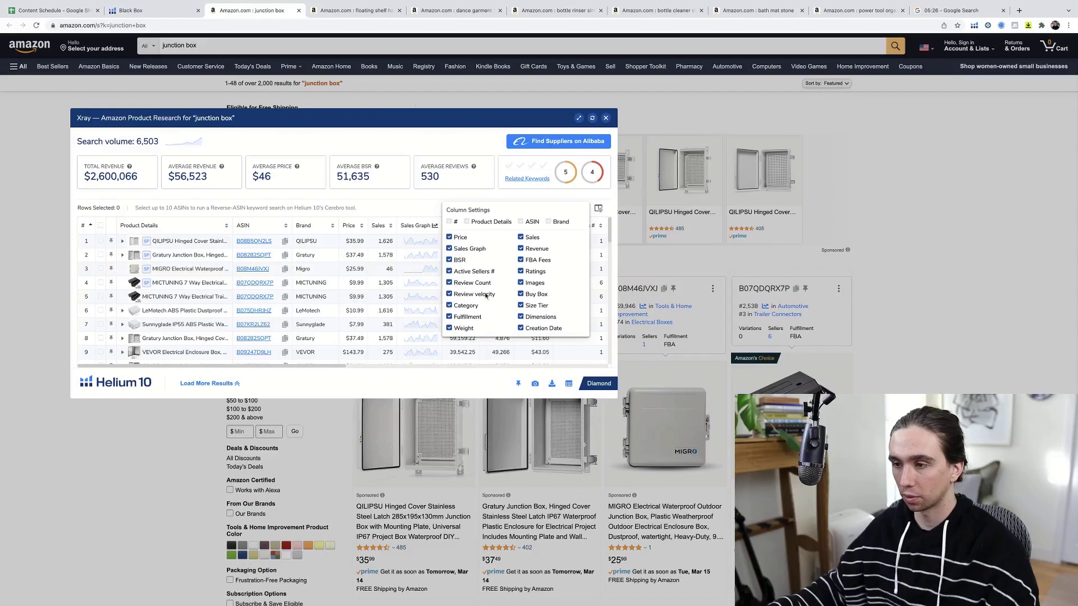
left_click(521, 328)
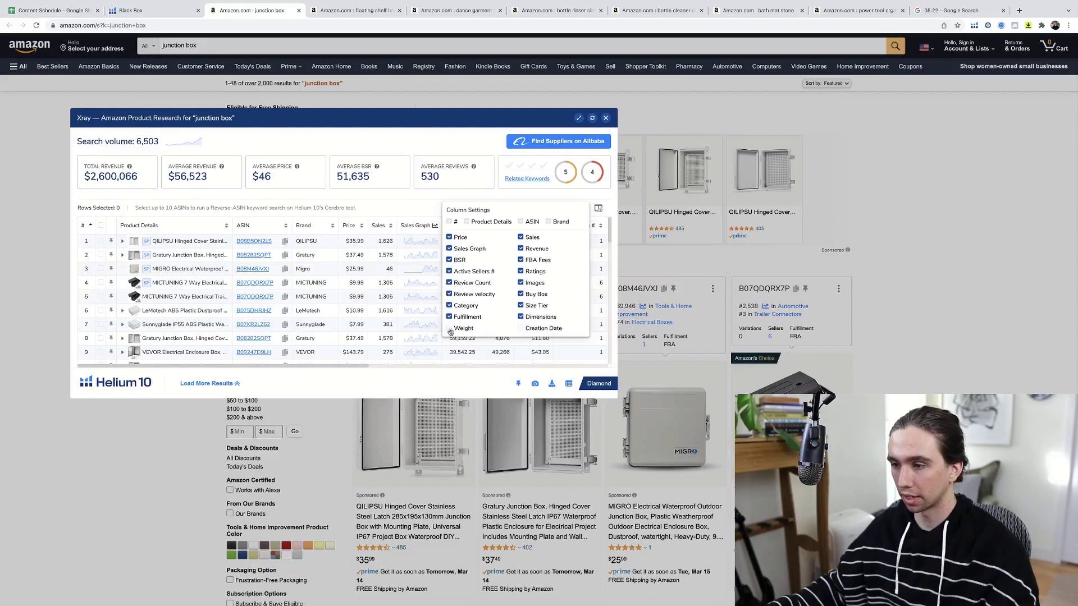
left_click(450, 331)
left_click(521, 317)
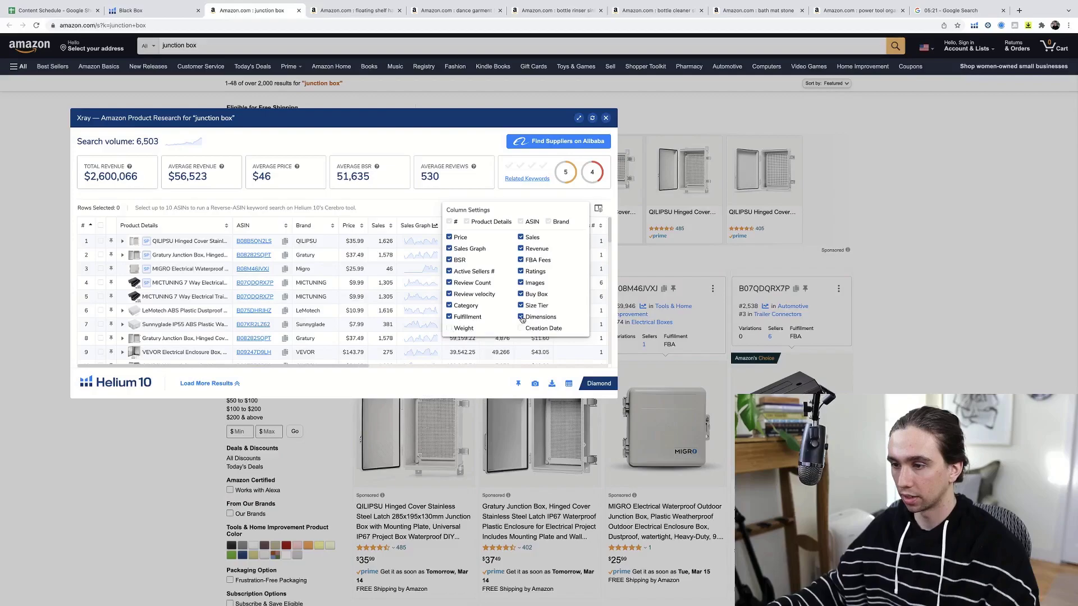
left_click(450, 317)
left_click(450, 306)
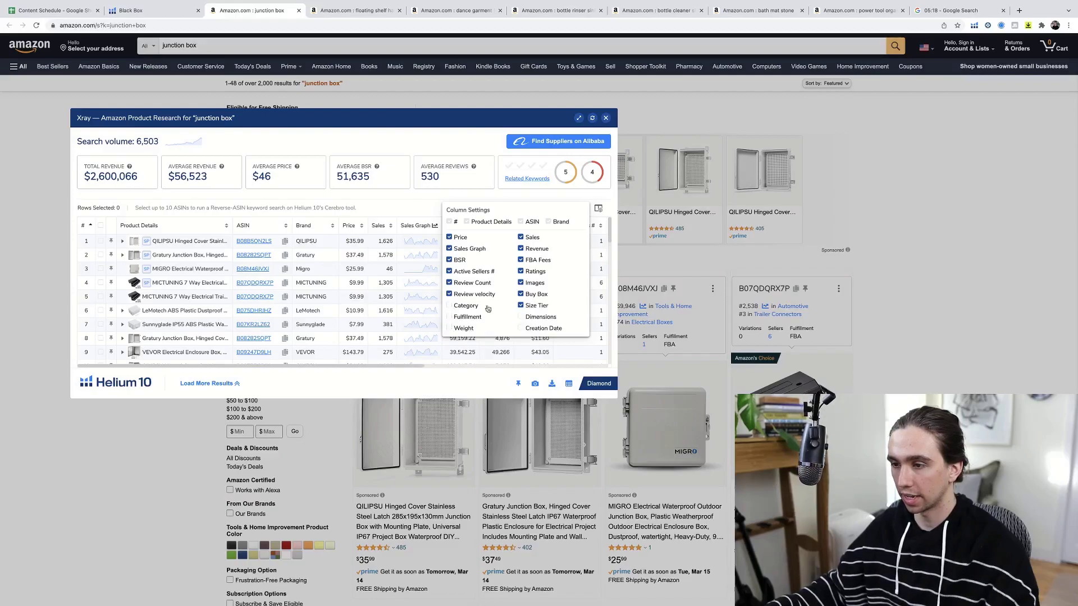
left_click(449, 295)
left_click(449, 273)
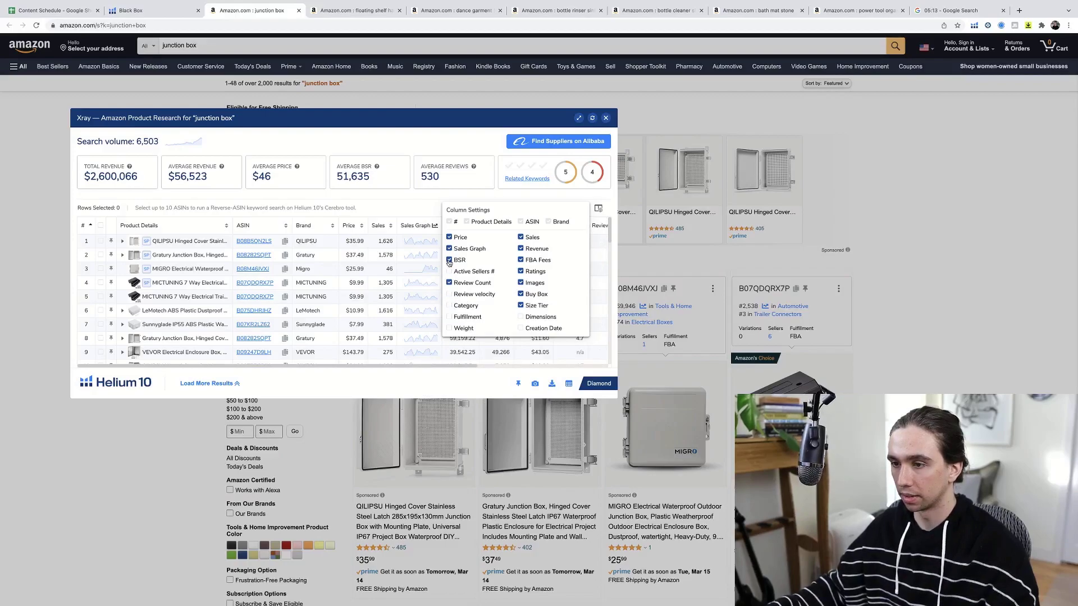
left_click(449, 260)
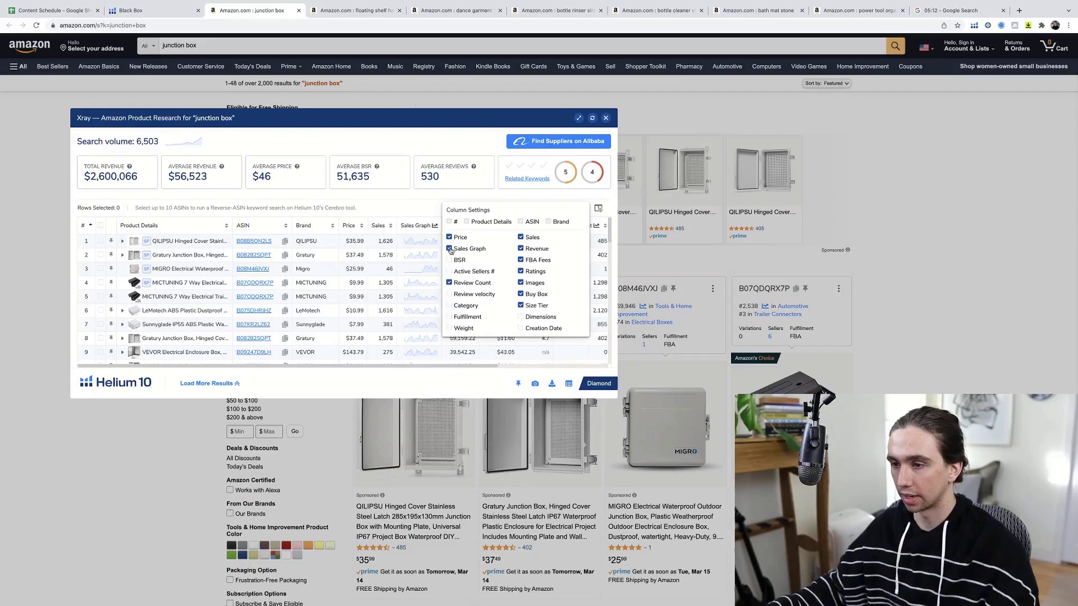
left_click(521, 272)
left_click(520, 283)
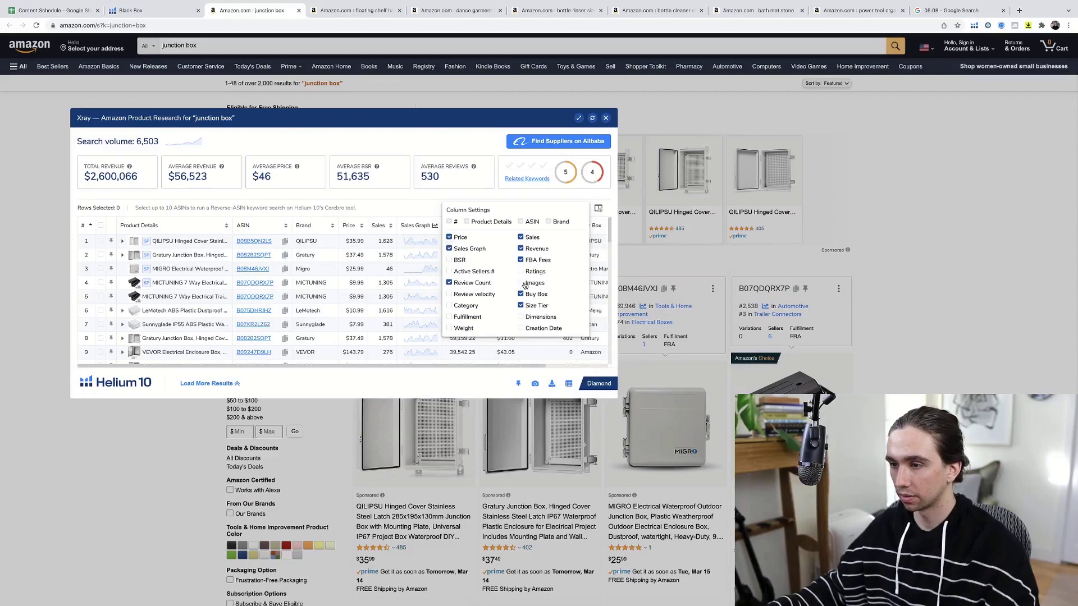
left_click(521, 261)
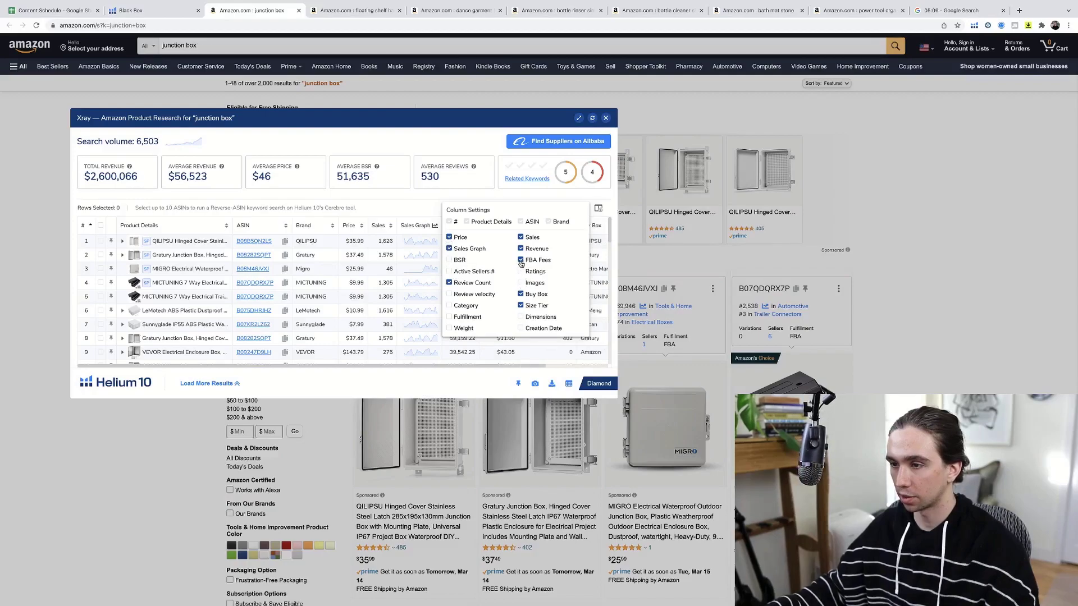
left_click(521, 295)
left_click(521, 306)
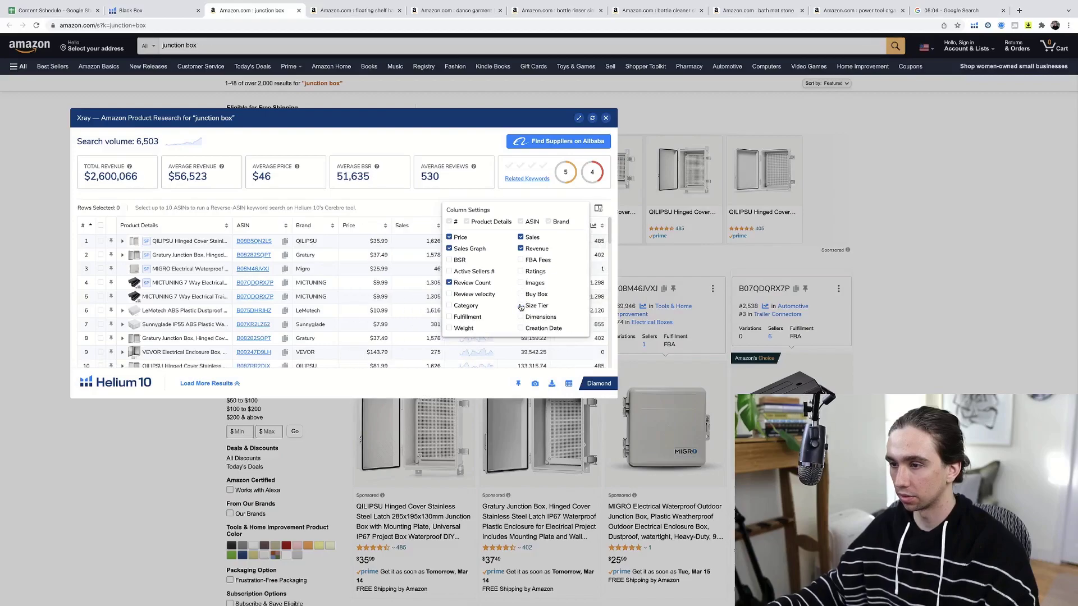
left_click(426, 211)
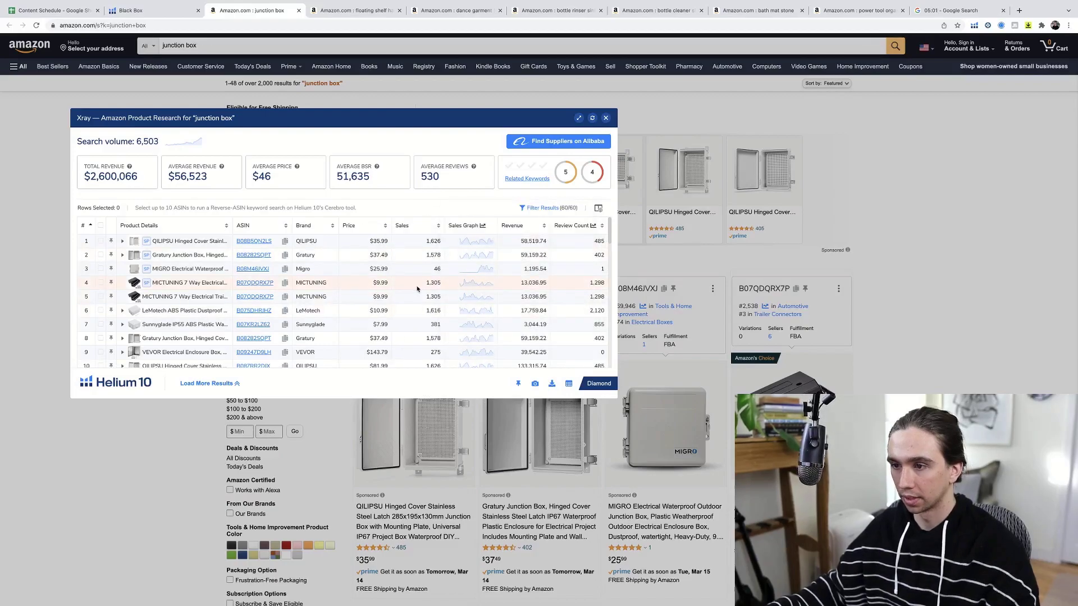
- Also hide the Sales Graph column from the Xray table
left_click(598, 209)
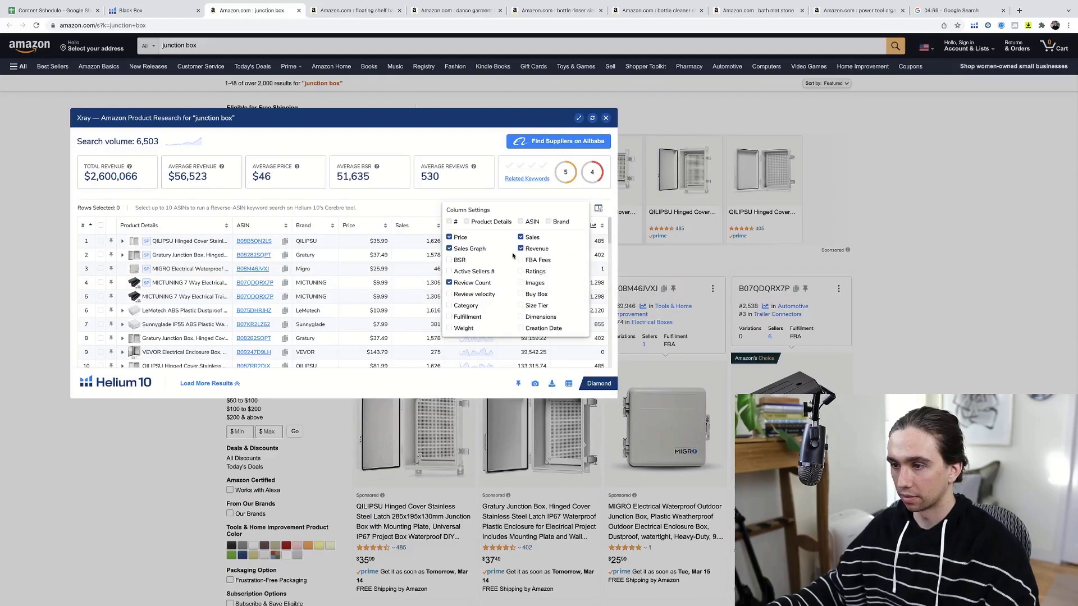
left_click(449, 250)
left_click(425, 210)
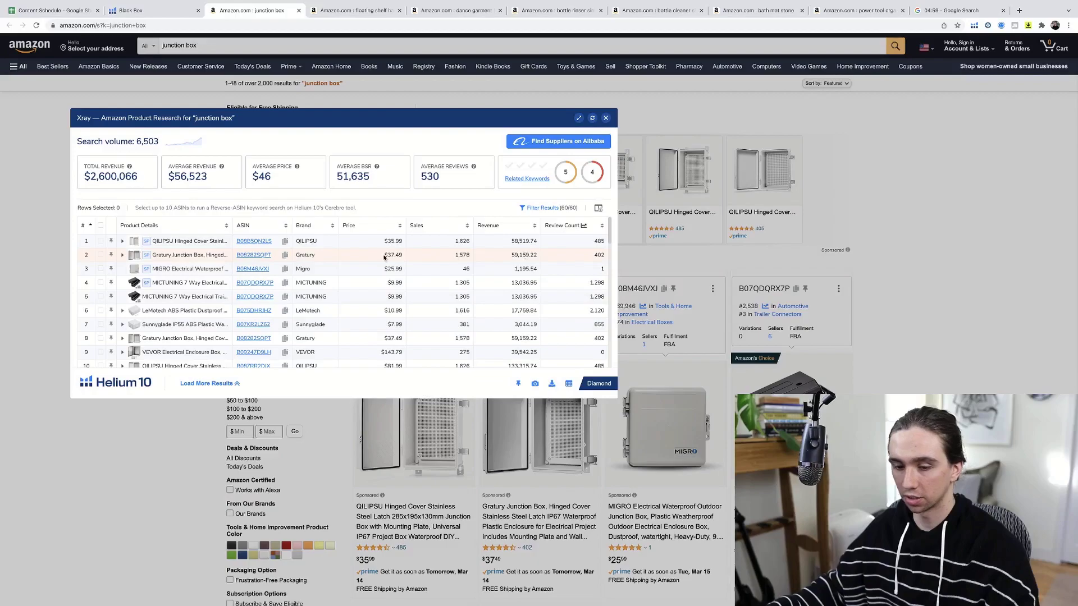
scroll(505, 275, "down", 3)
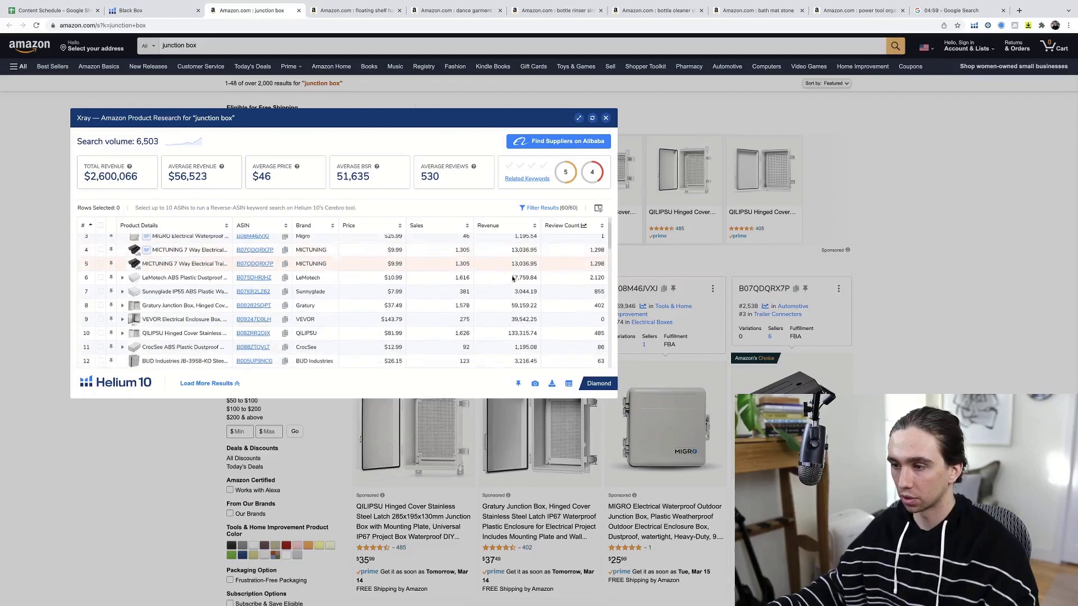
scroll(512, 280, "up", 3)
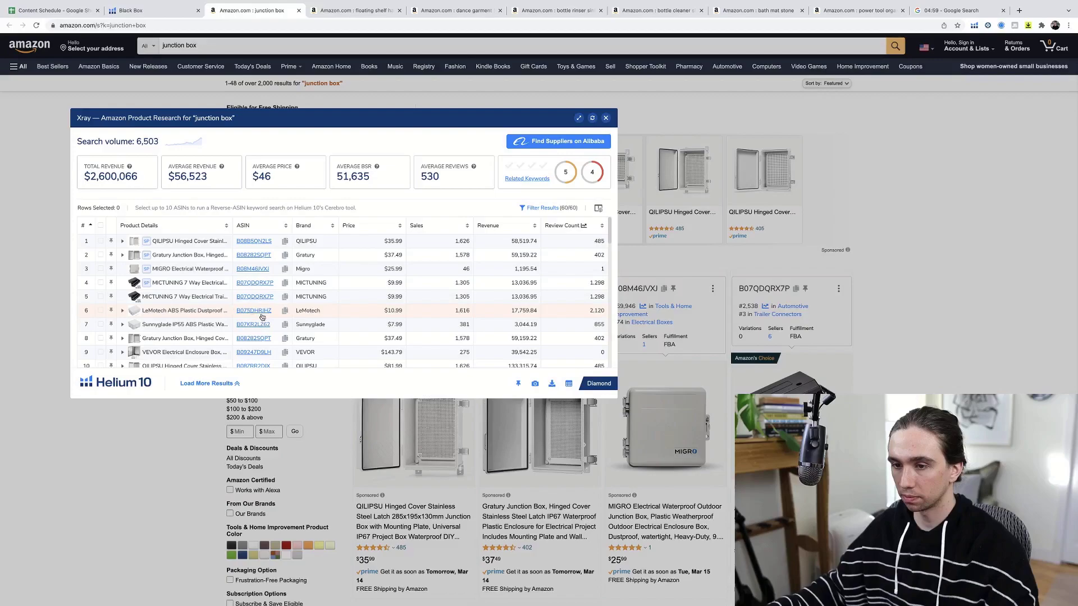
mouse_move(261, 318)
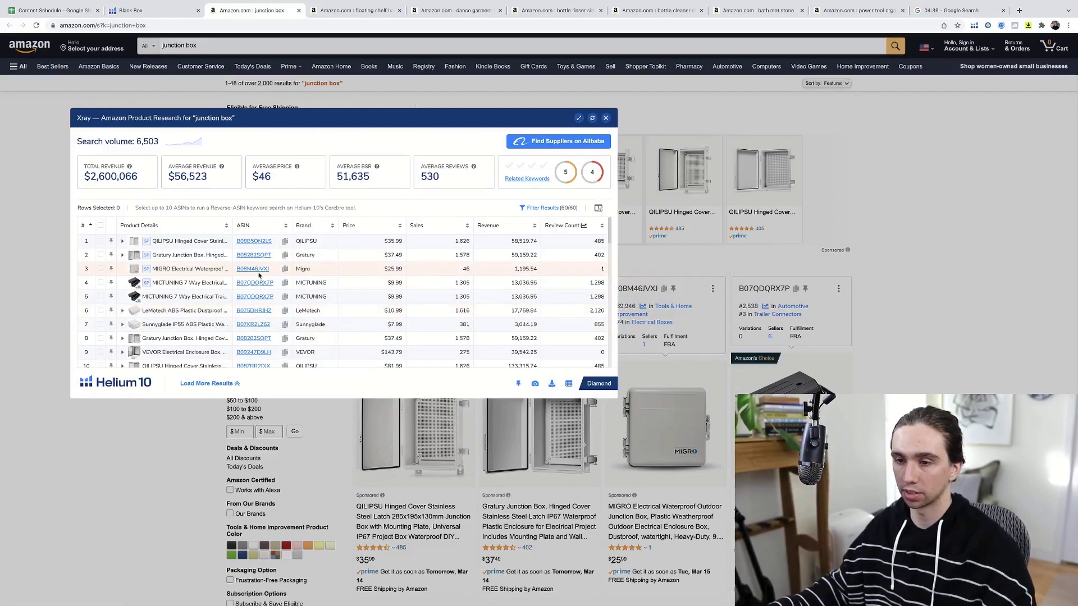
scroll(253, 289, "down", 2)
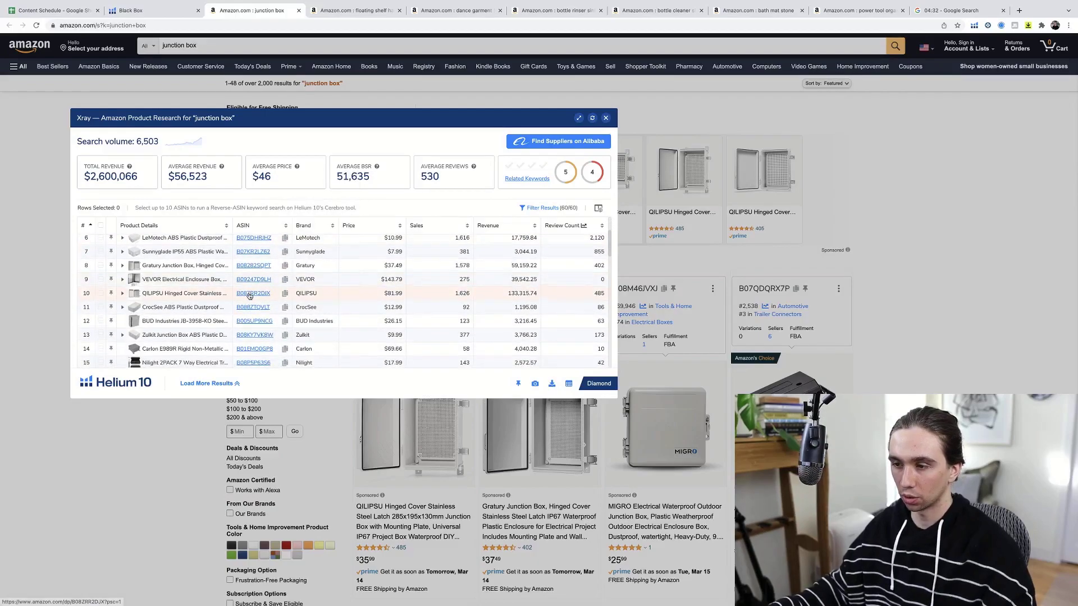
scroll(249, 296, "down", 1)
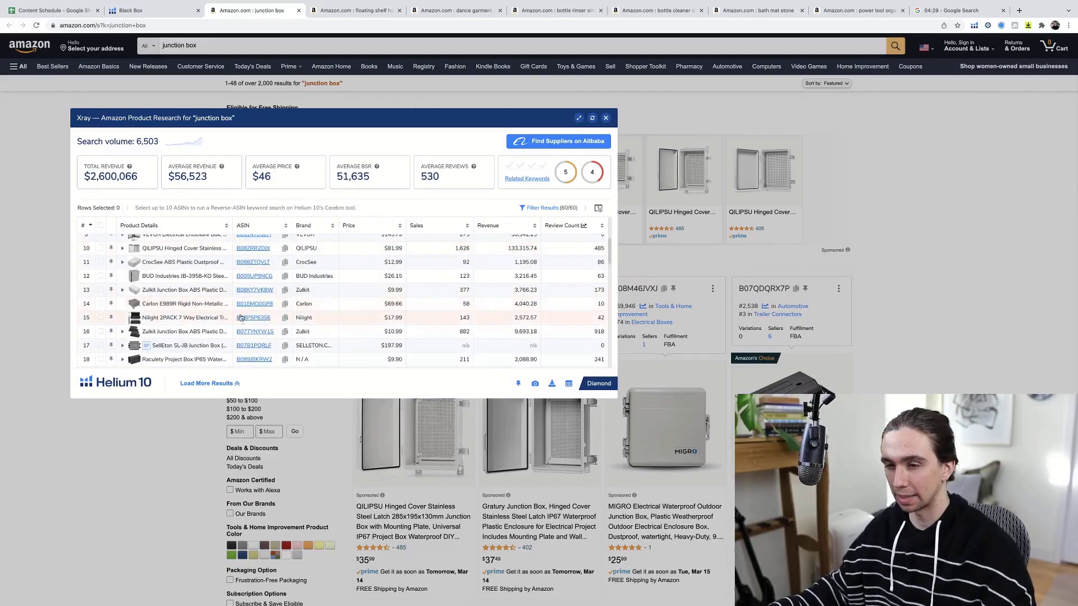
scroll(251, 320, "down", 4)
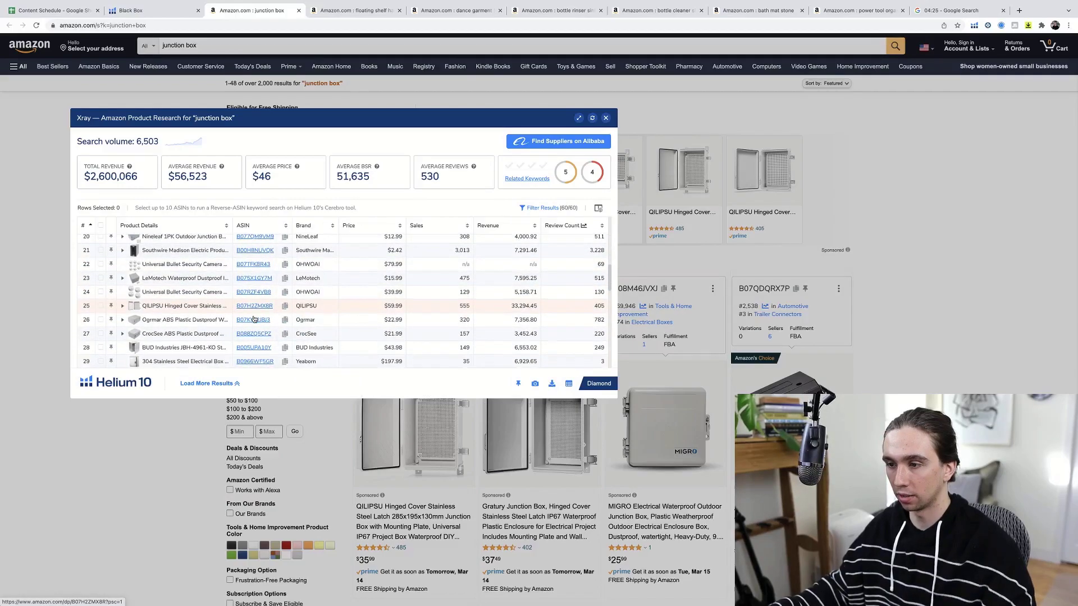
scroll(255, 313, "down", 2)
scroll(254, 311, "down", 3)
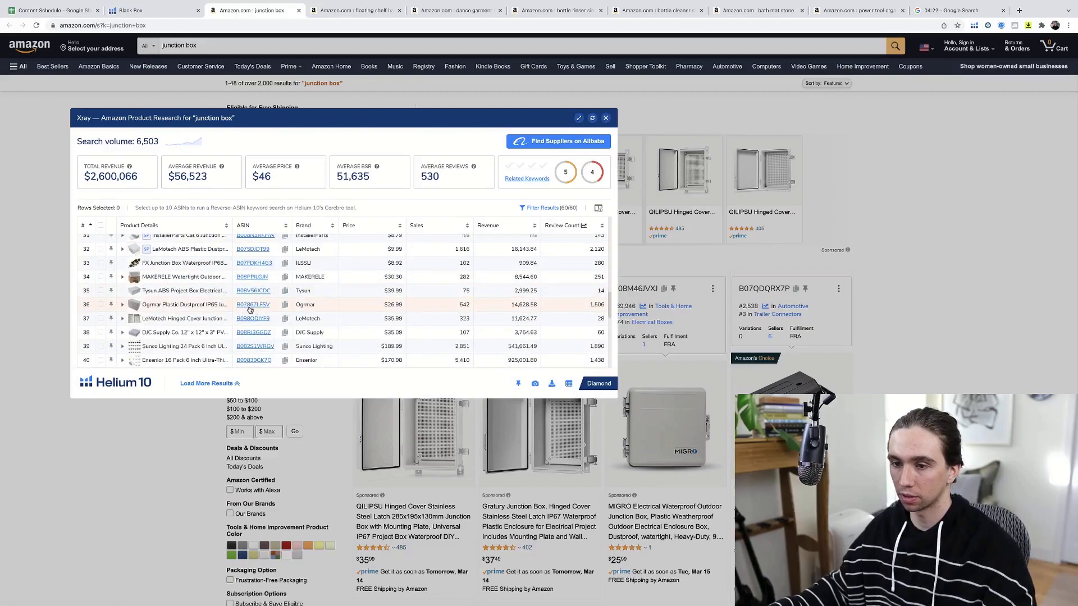
scroll(251, 308, "down", 1)
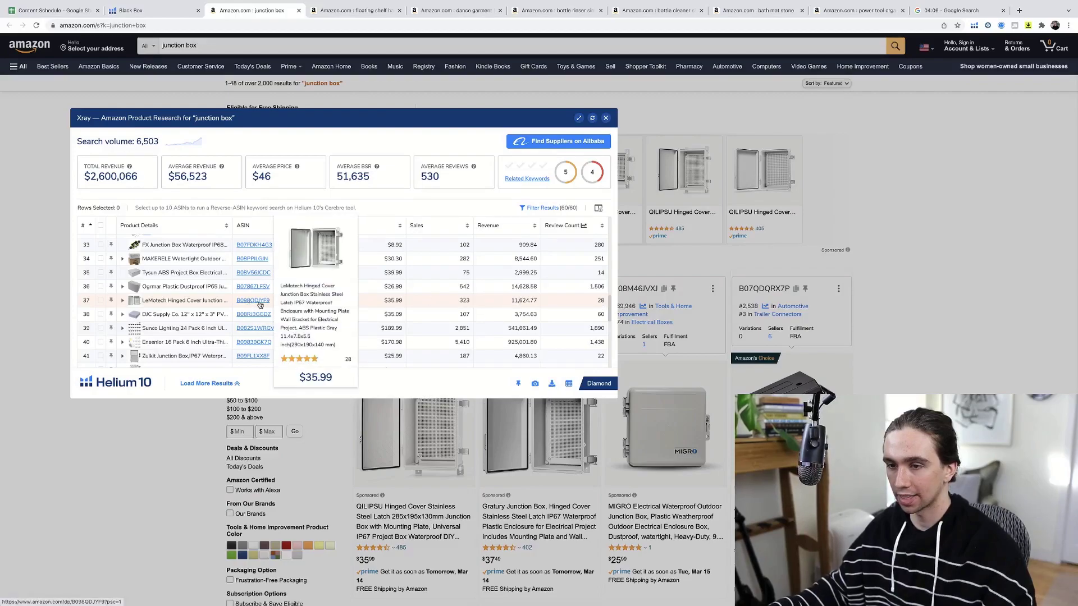
key("super+t")
type("le")
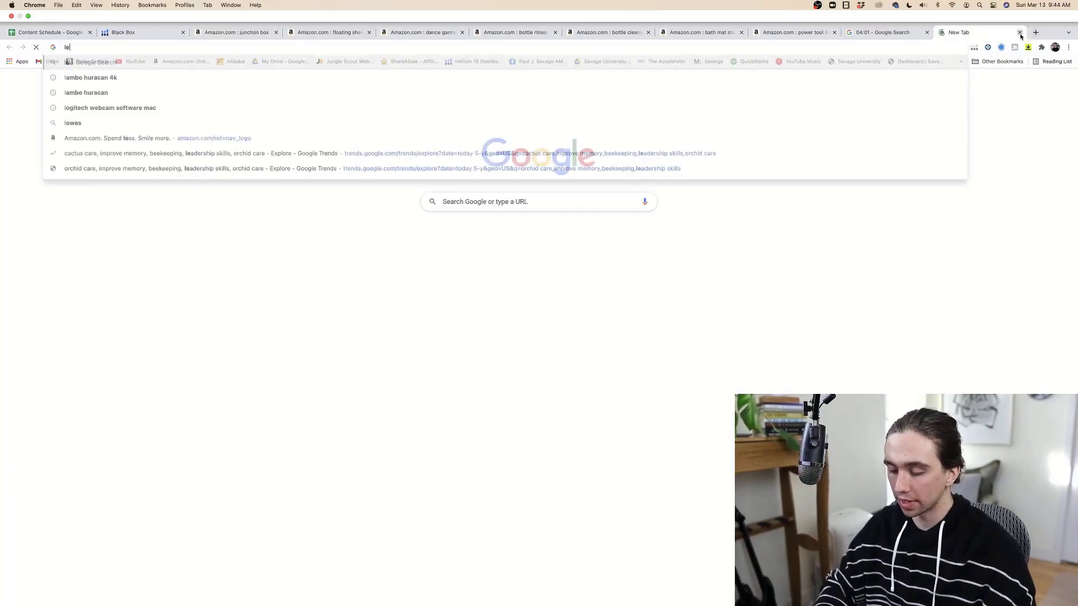
type("motech")
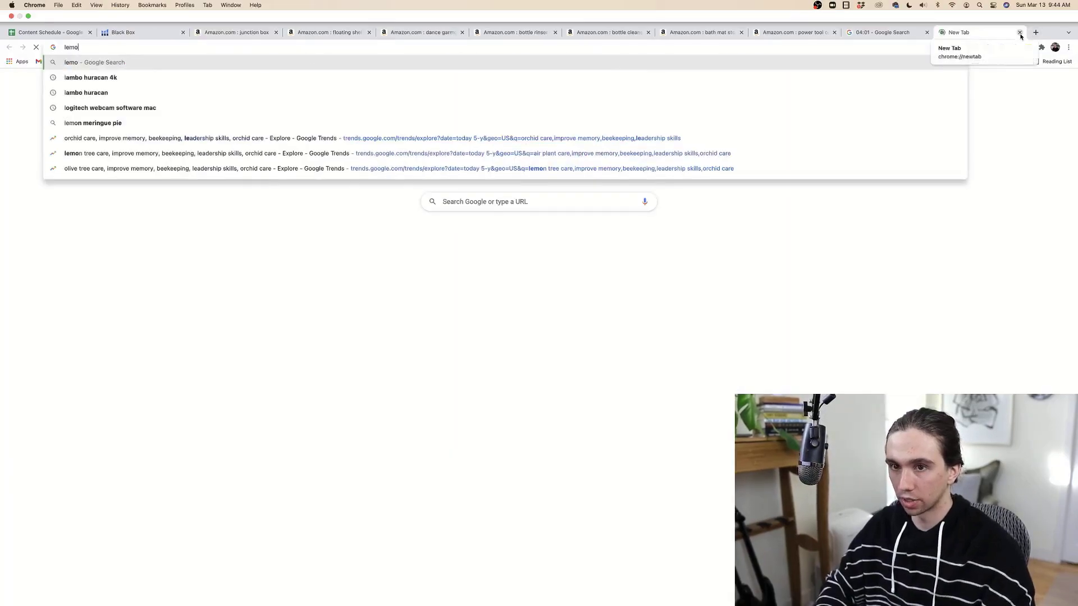
key("Return")
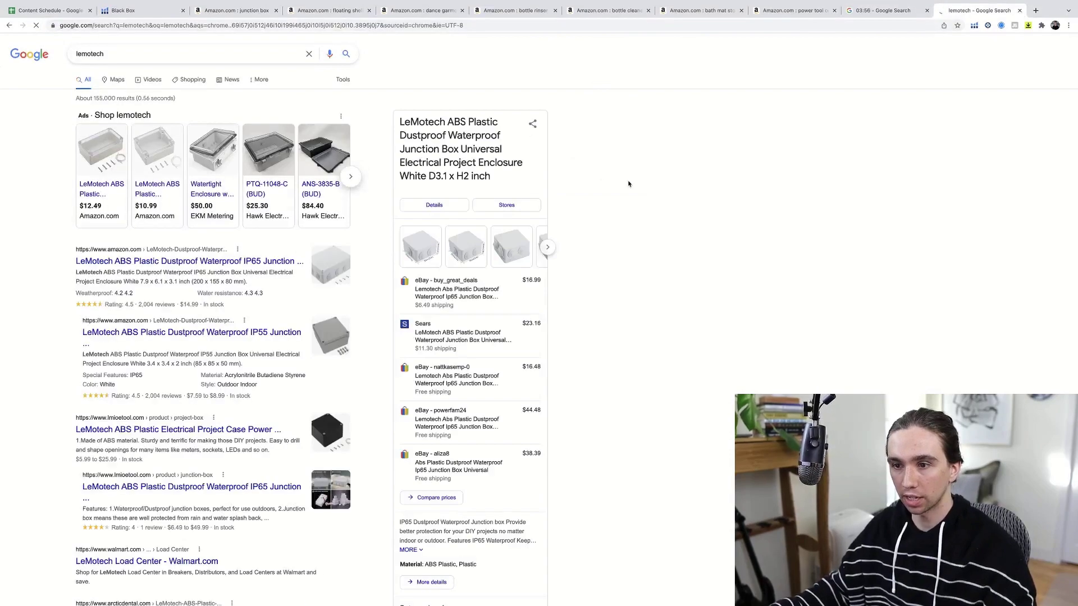
scroll(628, 228, "down", 3)
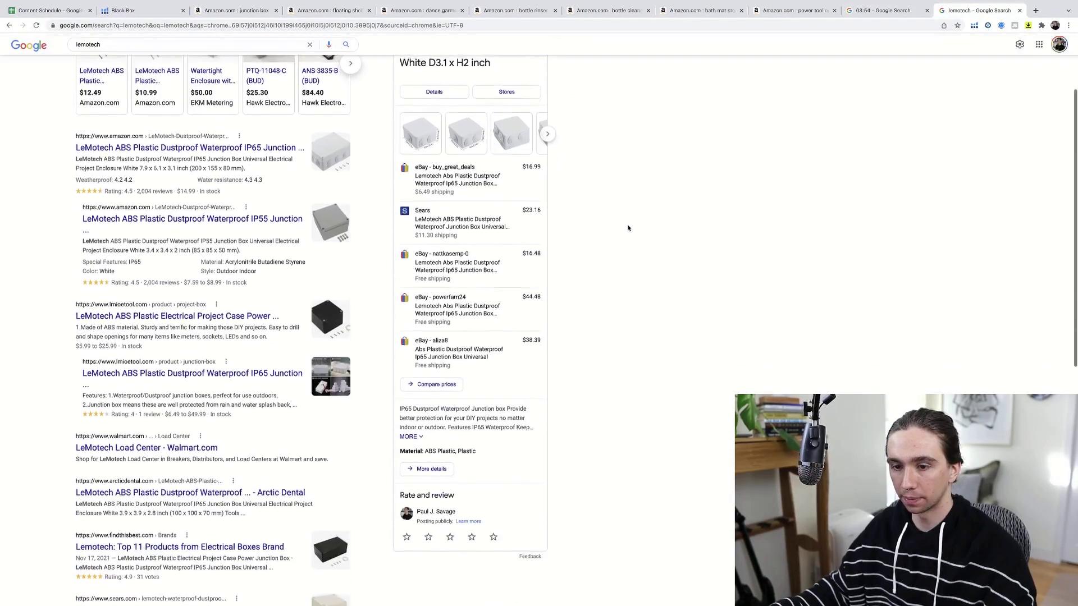
scroll(185, 315, "down", 2)
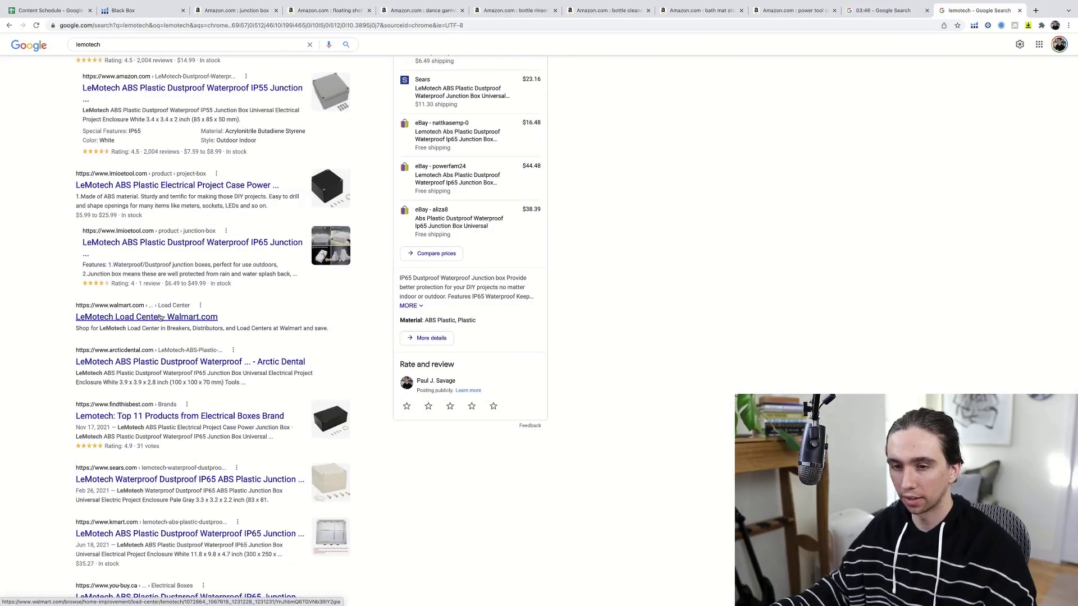
scroll(130, 361, "down", 5)
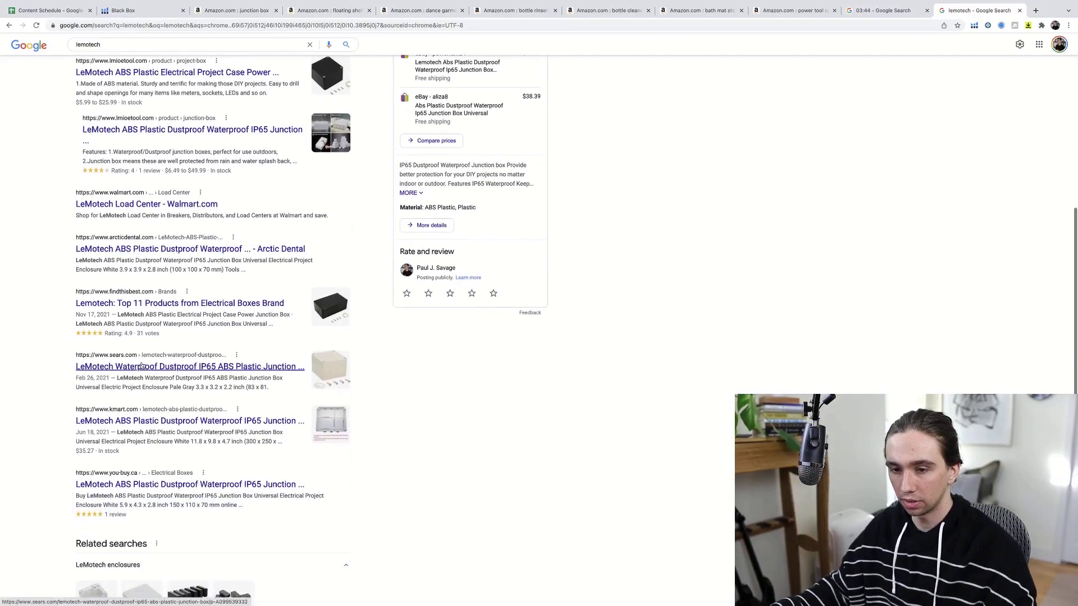
scroll(245, 377, "up", 20)
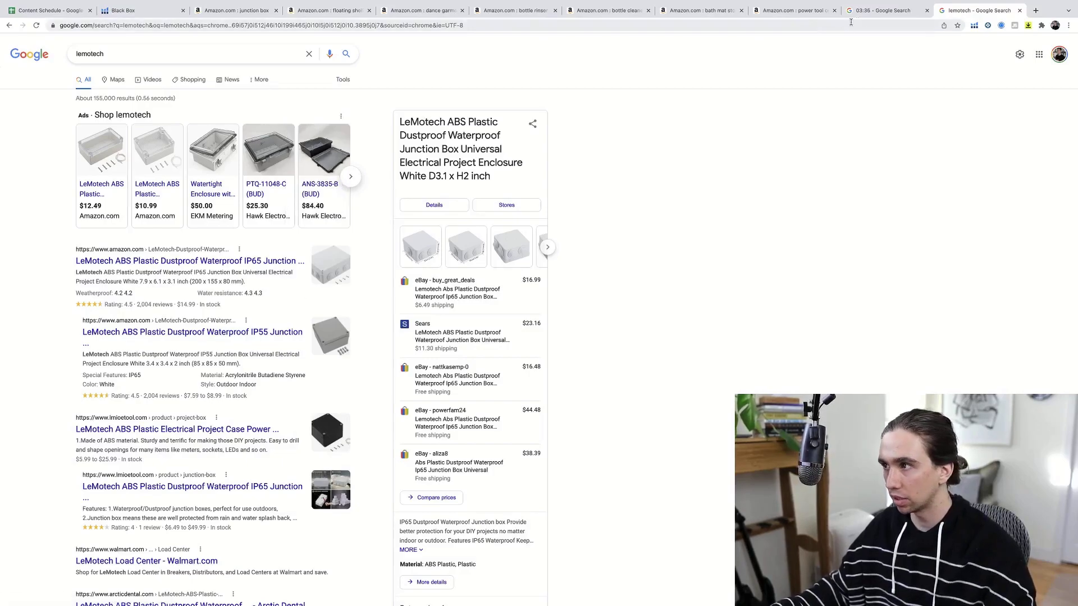
- Go to the 'floating shelf hardware' results tab and scroll through the shelf bracket listings
left_click(239, 10)
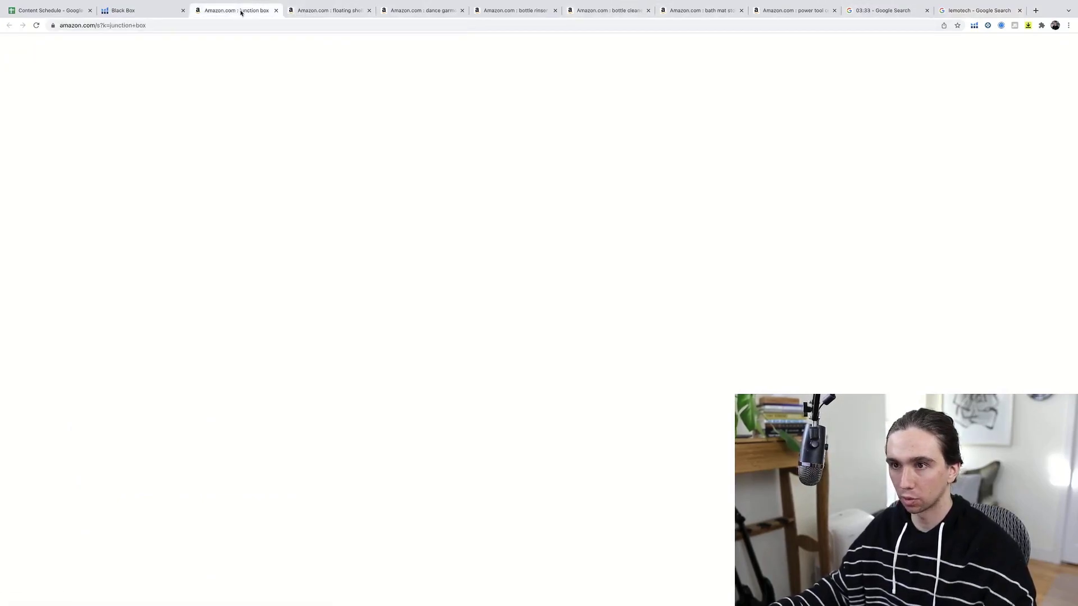
left_click(327, 11)
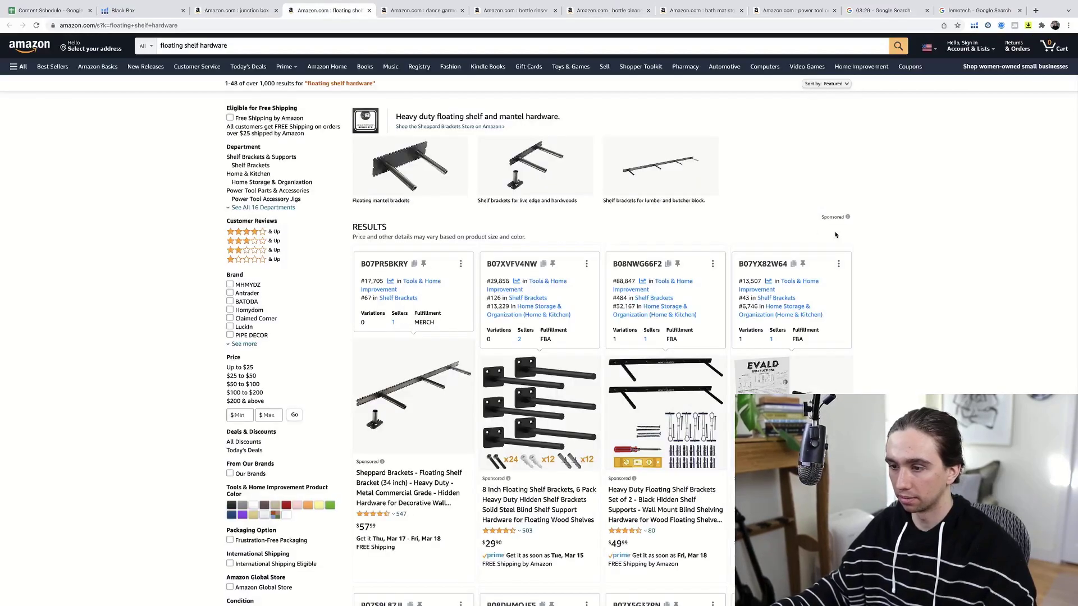
scroll(699, 191, "down", 15)
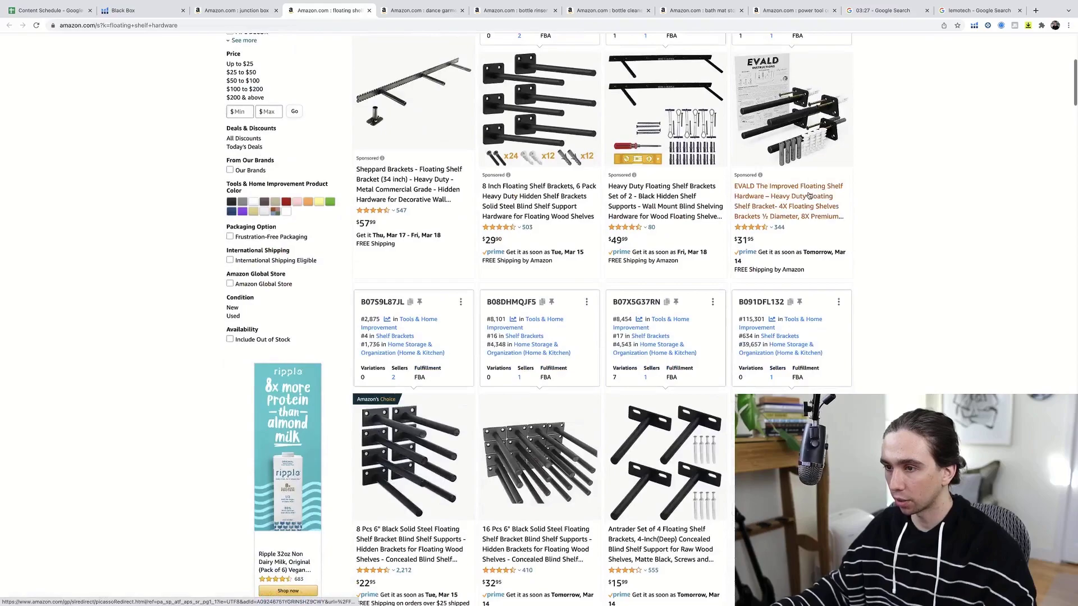
scroll(831, 190, "down", 10)
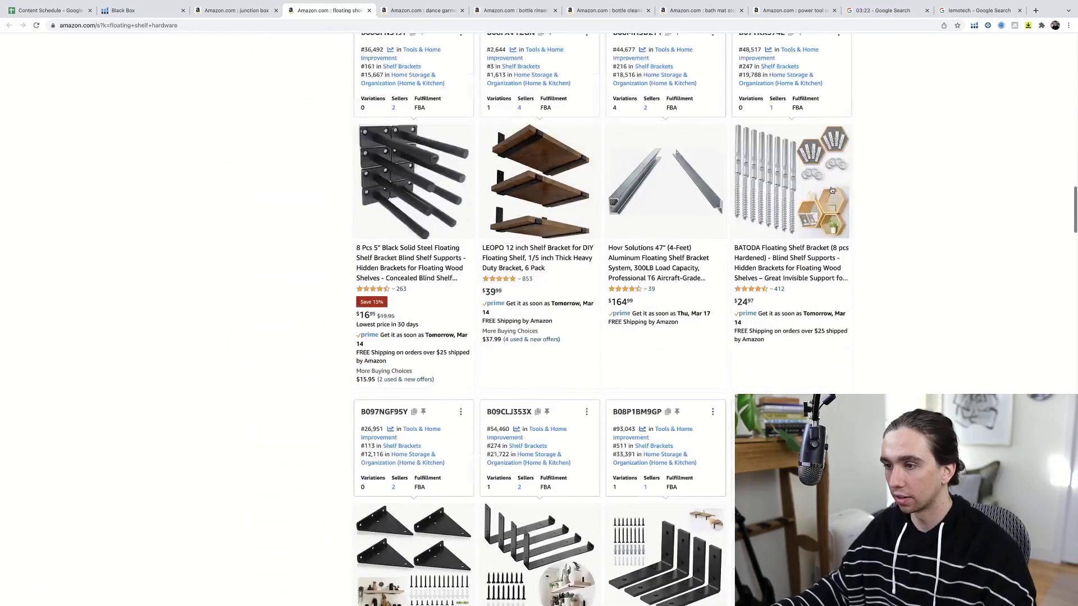
scroll(904, 188, "down", 4)
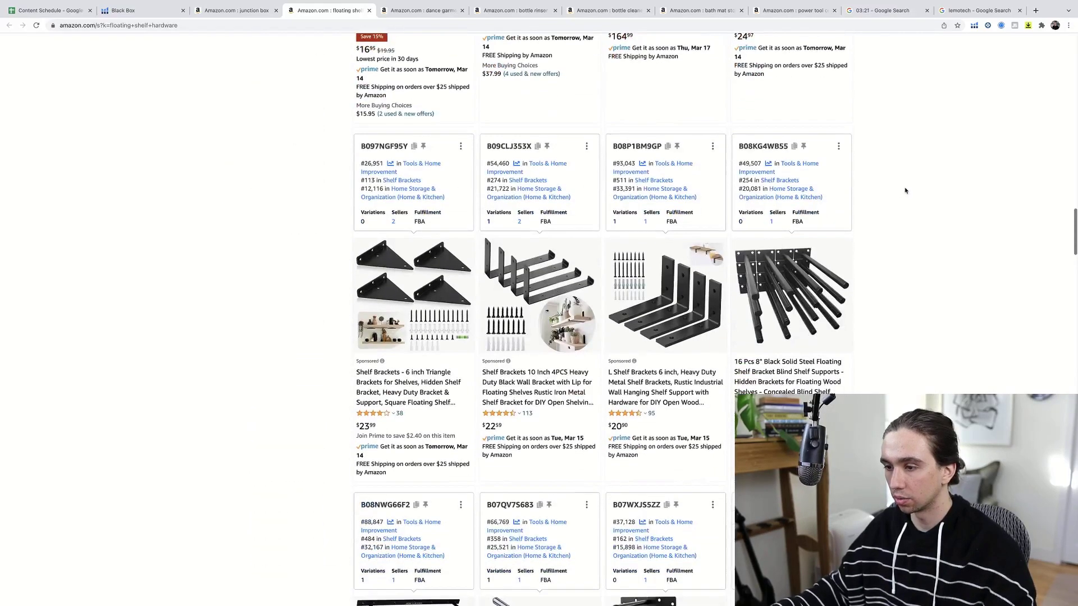
scroll(911, 198, "down", 6)
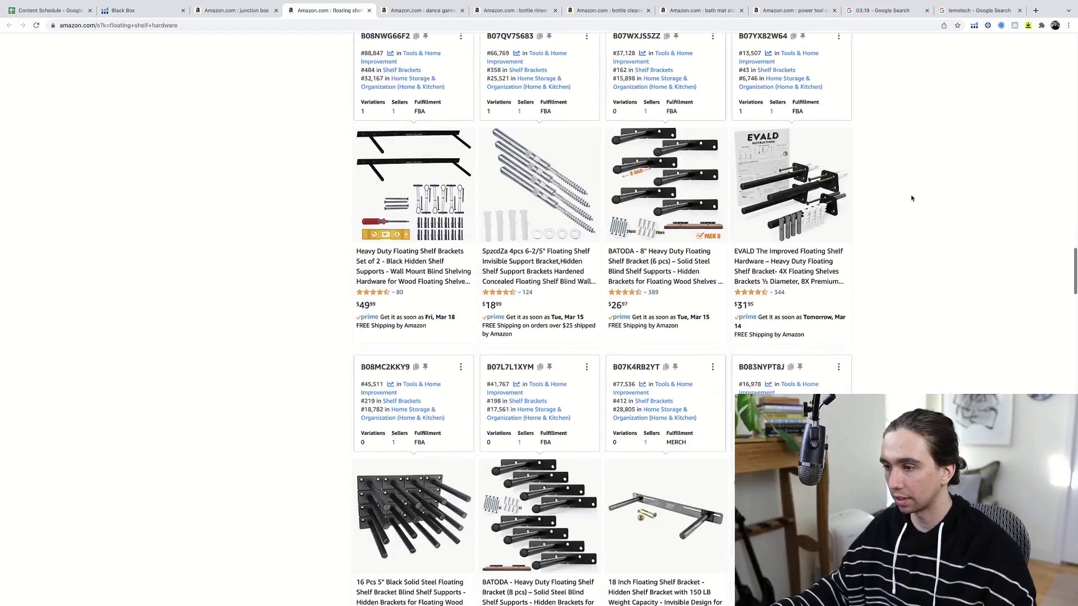
scroll(911, 197, "down", 10)
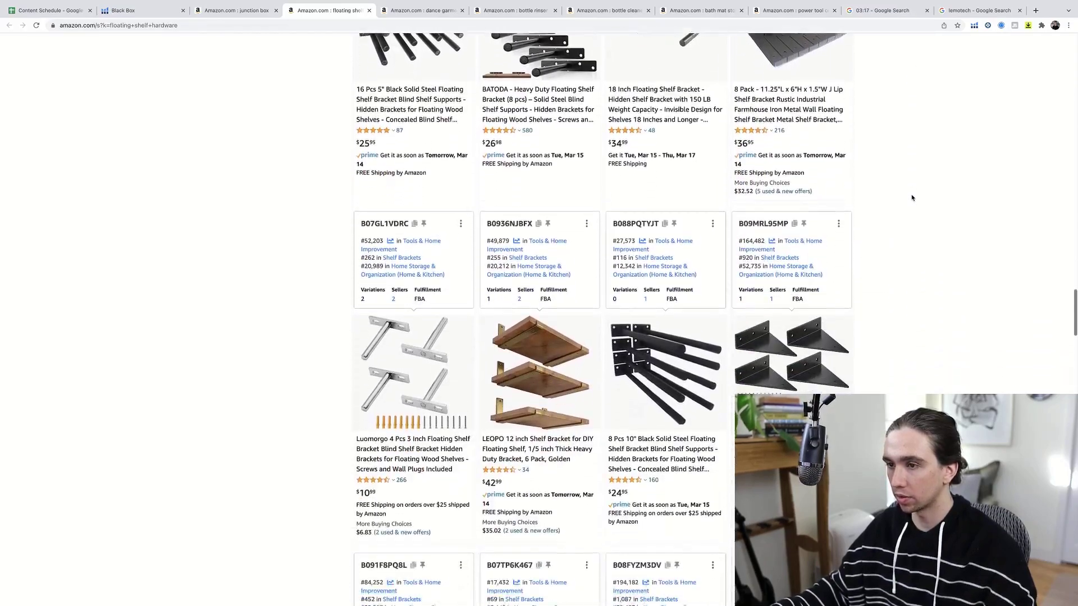
scroll(911, 198, "down", 3)
scroll(913, 195, "up", 20)
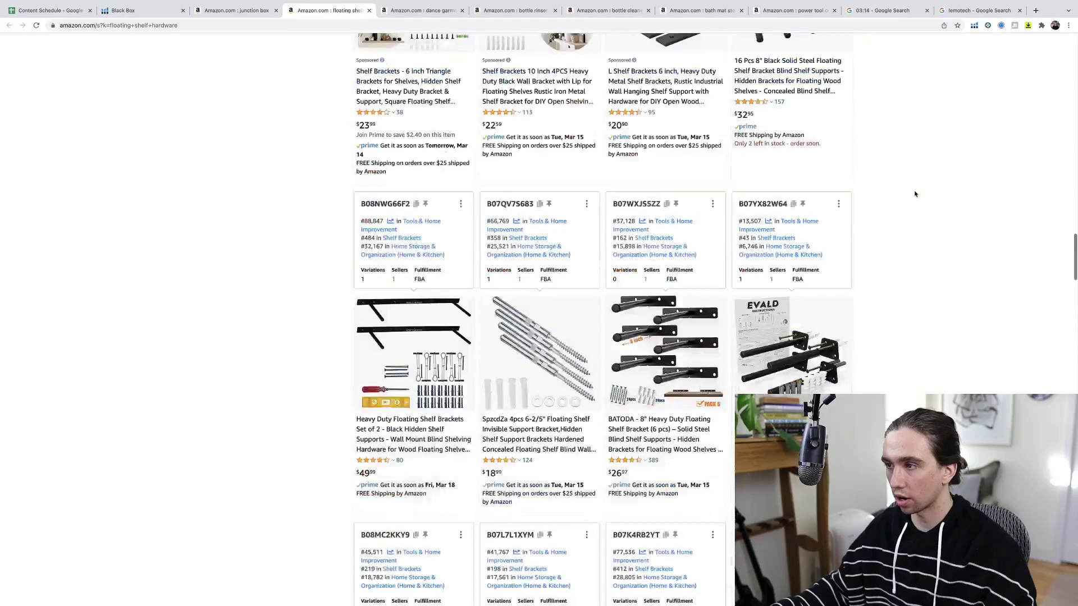
- Back on the junction box tab, re-enable the Ratings column in Xray's column settings
left_click(247, 17)
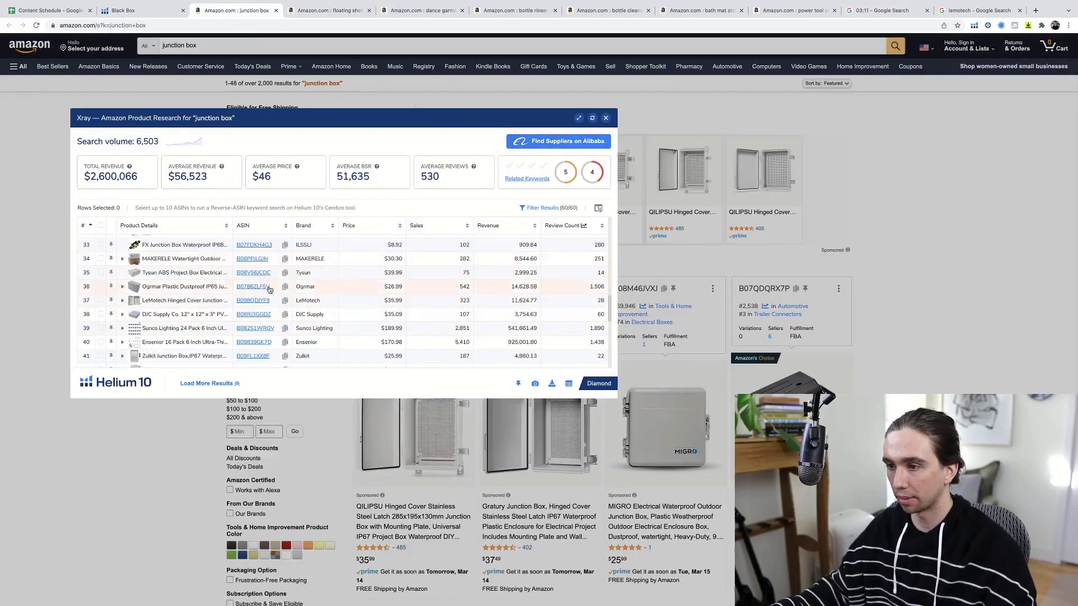
scroll(264, 289, "up", 8)
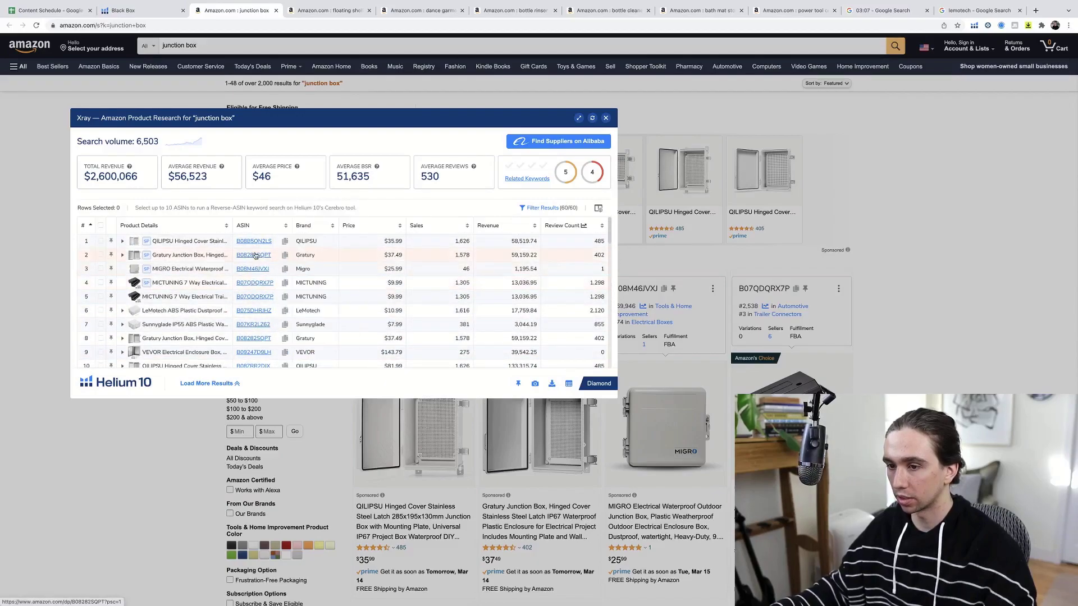
mouse_move(255, 256)
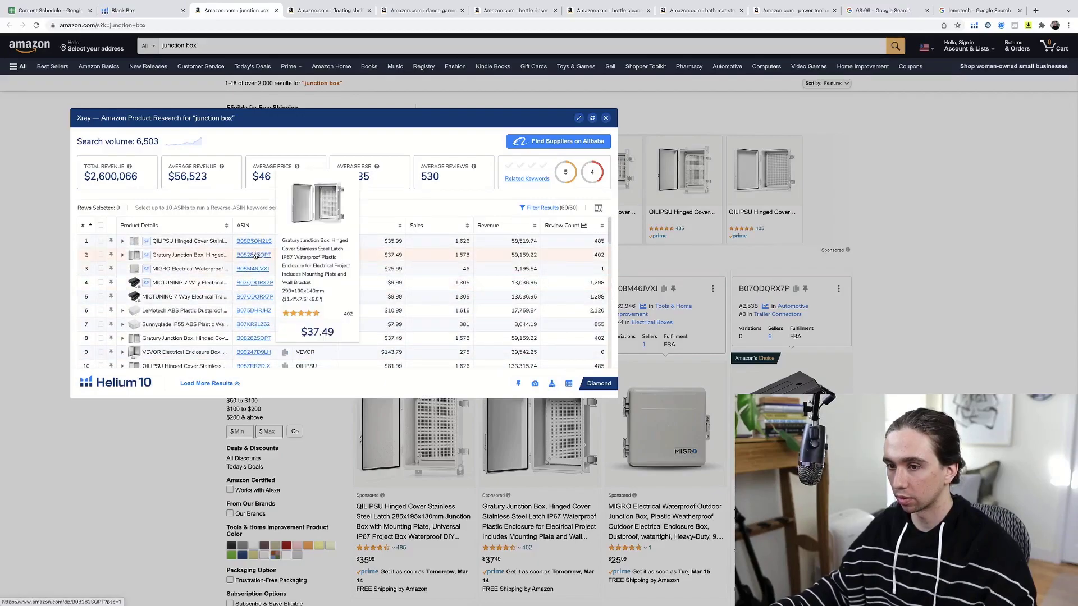
left_click(598, 208)
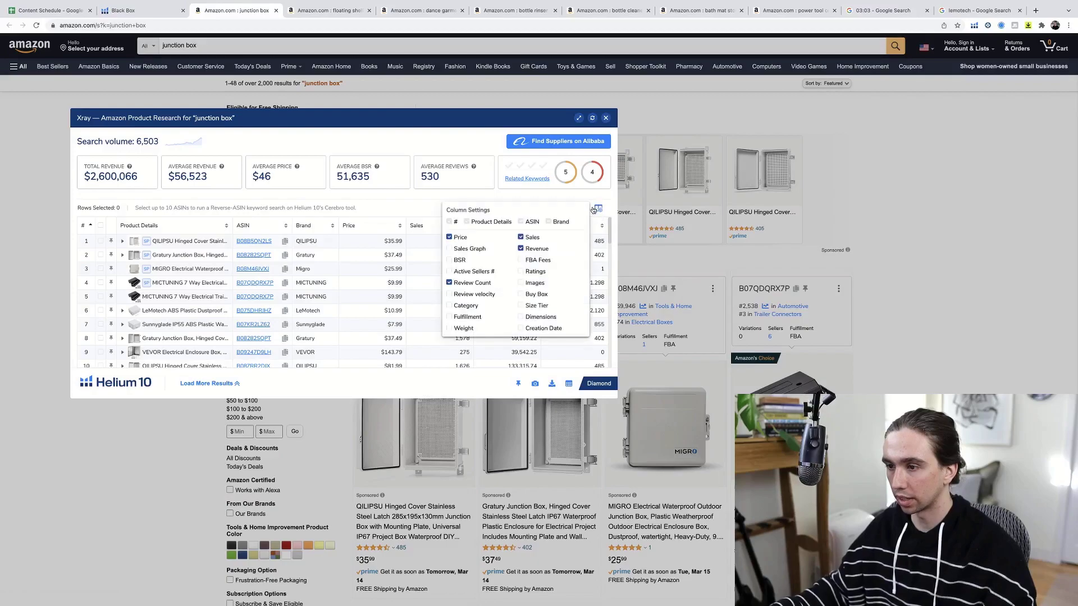
left_click(521, 272)
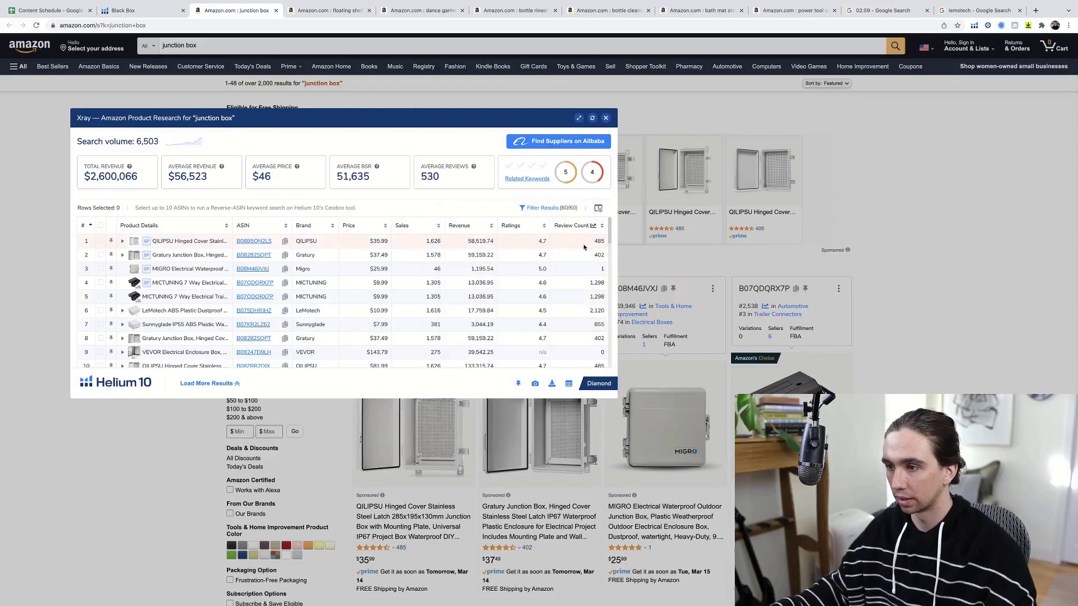
- Close the Xray panel and return to the 'floating shelf hardware' results tab
scroll(528, 314, "down", 5)
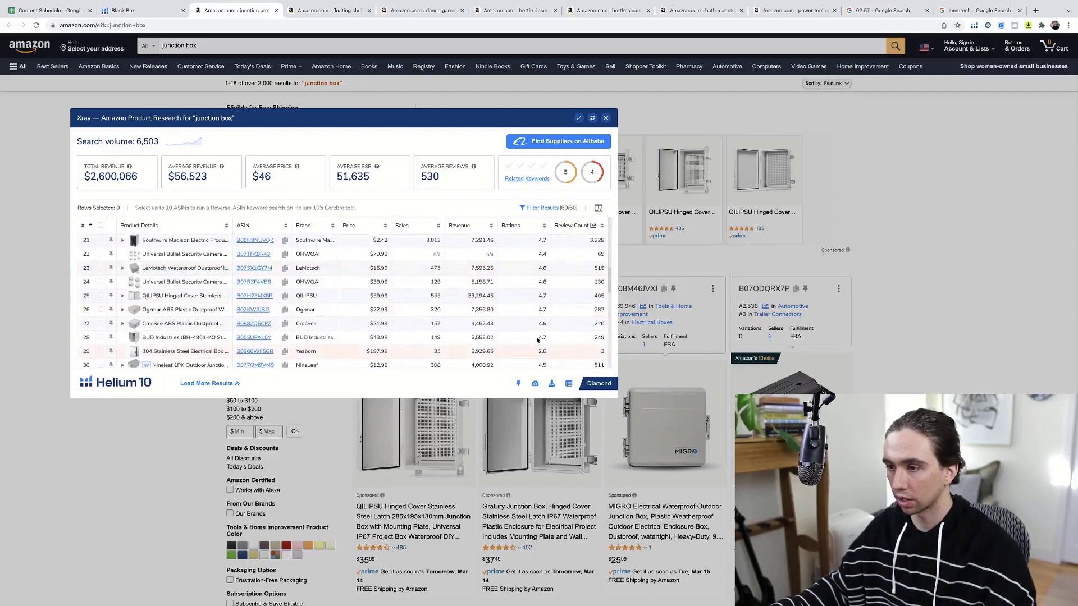
scroll(523, 337, "down", 2)
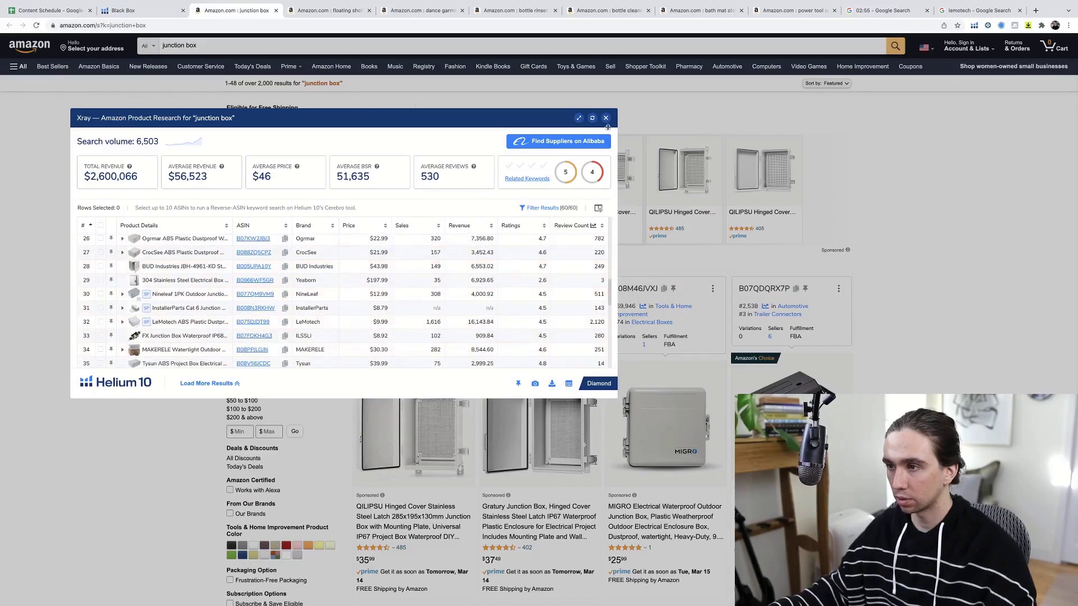
left_click(606, 117)
left_click(331, 32)
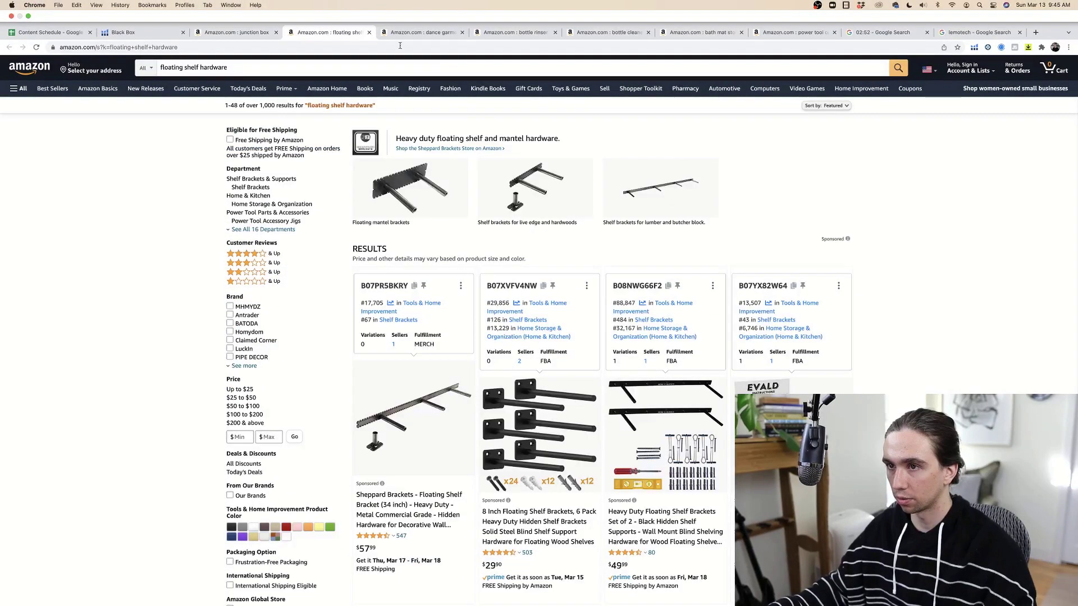
- Switch to the 'dance garment bags for dancers' results and scroll through the 252 listings and back up
left_click(425, 32)
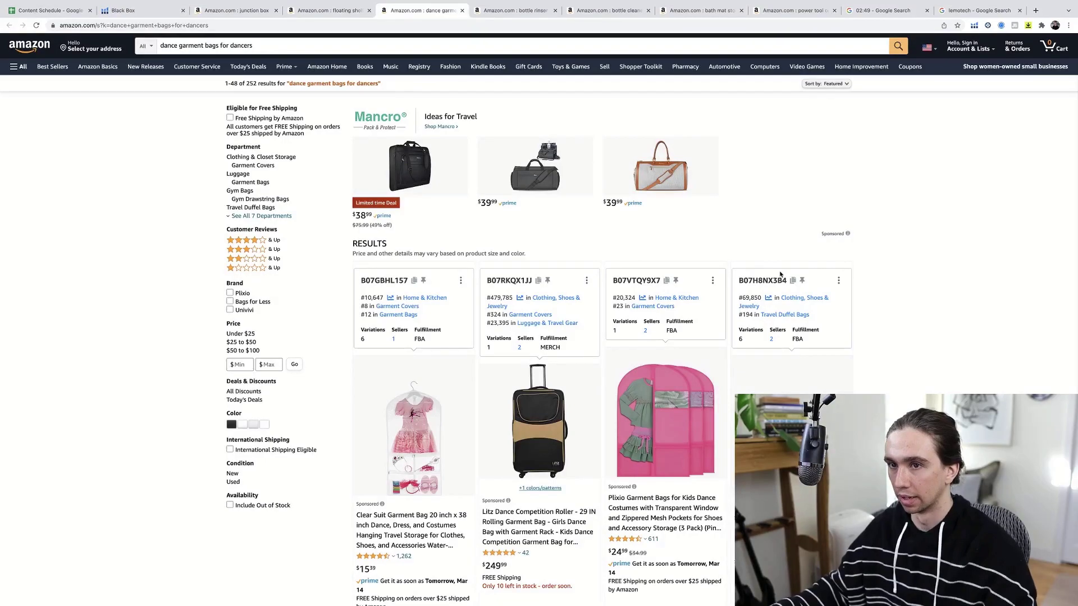
scroll(972, 283, "down", 8)
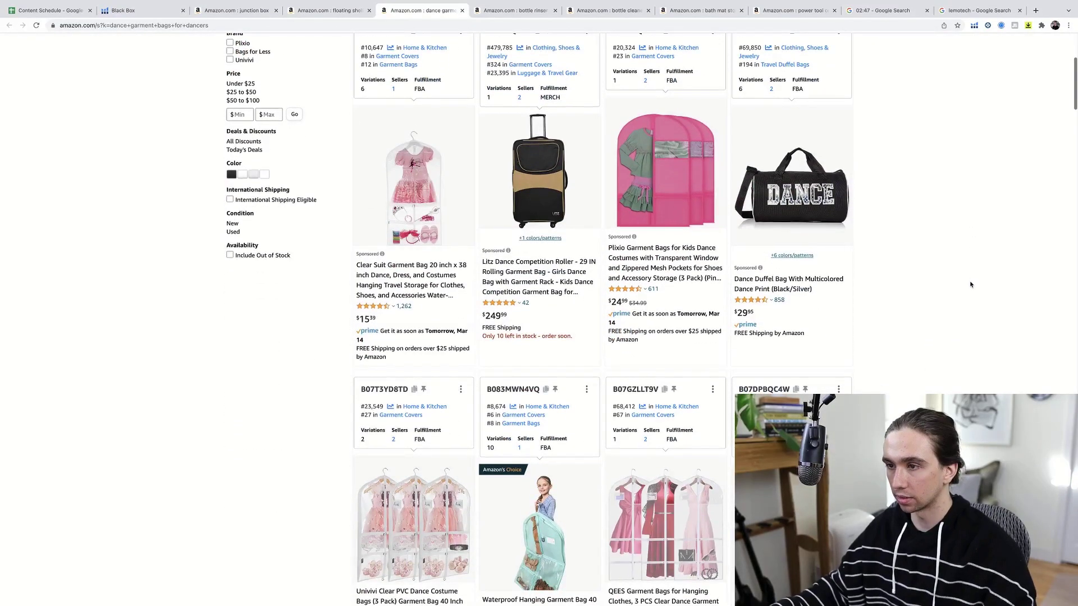
scroll(972, 283, "down", 7)
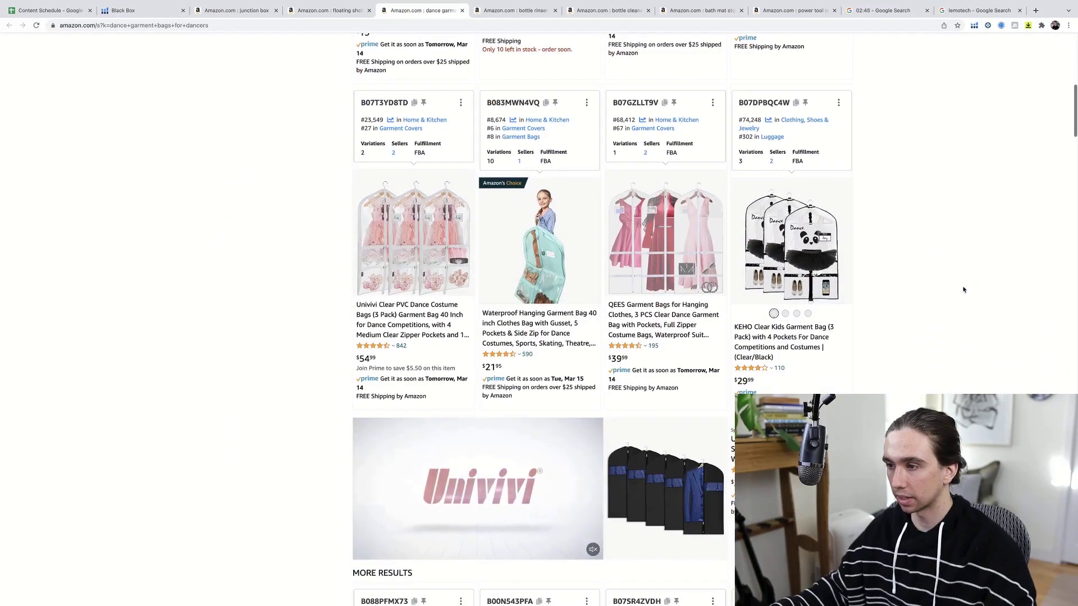
scroll(963, 291, "up", 3)
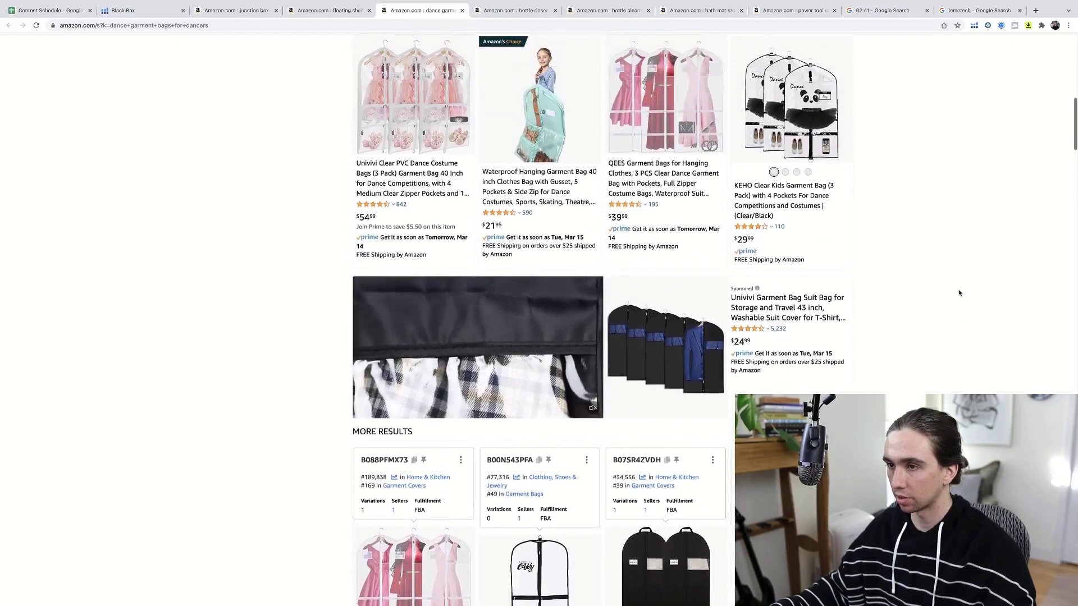
scroll(920, 137, "up", 15)
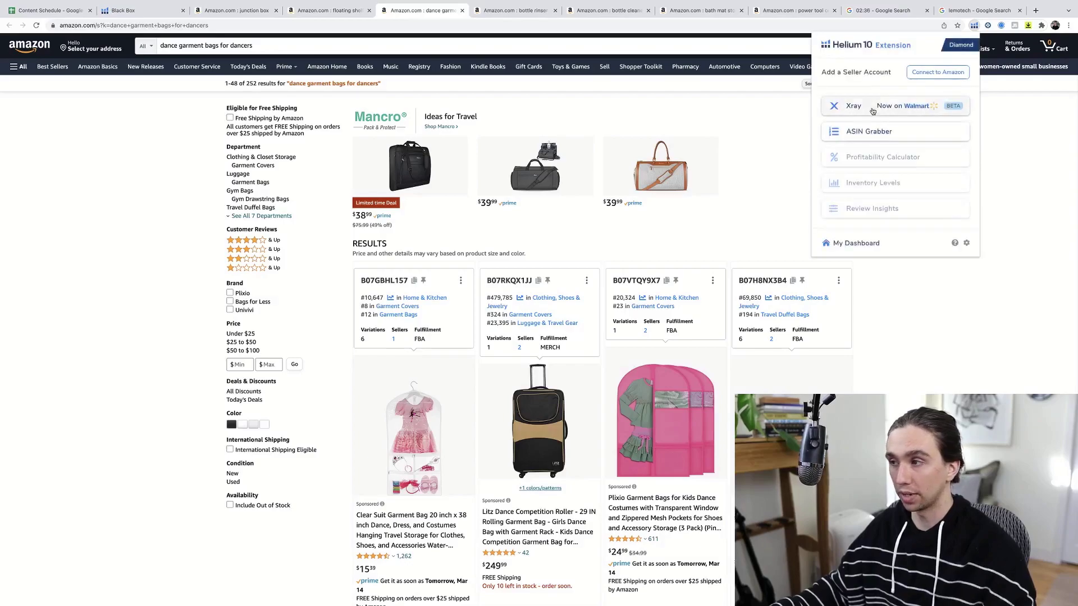
- Run Xray on the dance garment bag search results and move its window to the top-left
left_click(872, 110)
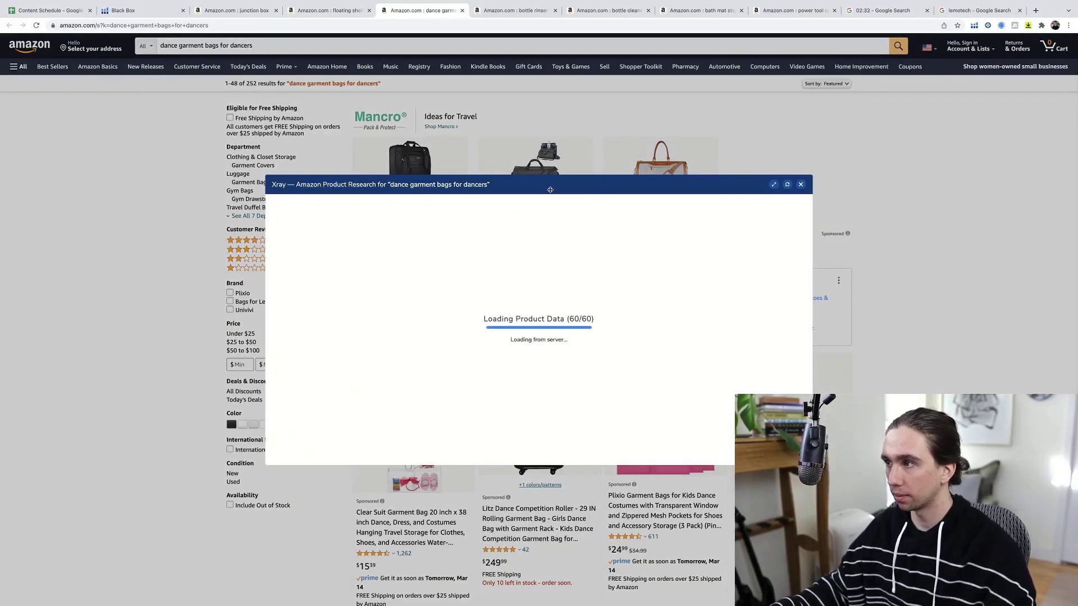
left_click_drag(550, 190, 331, 80)
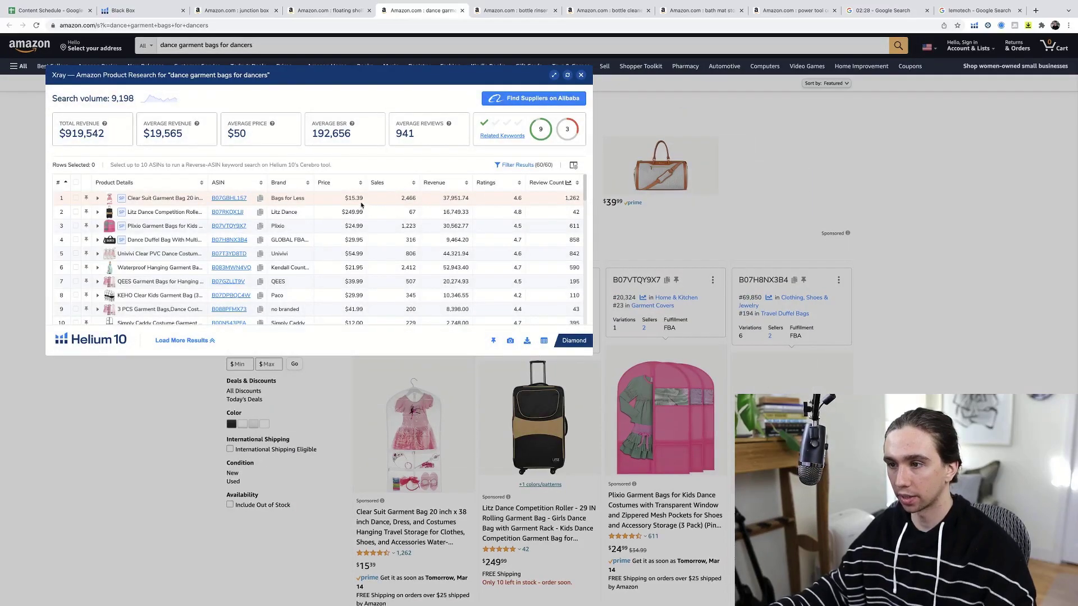
mouse_move(237, 215)
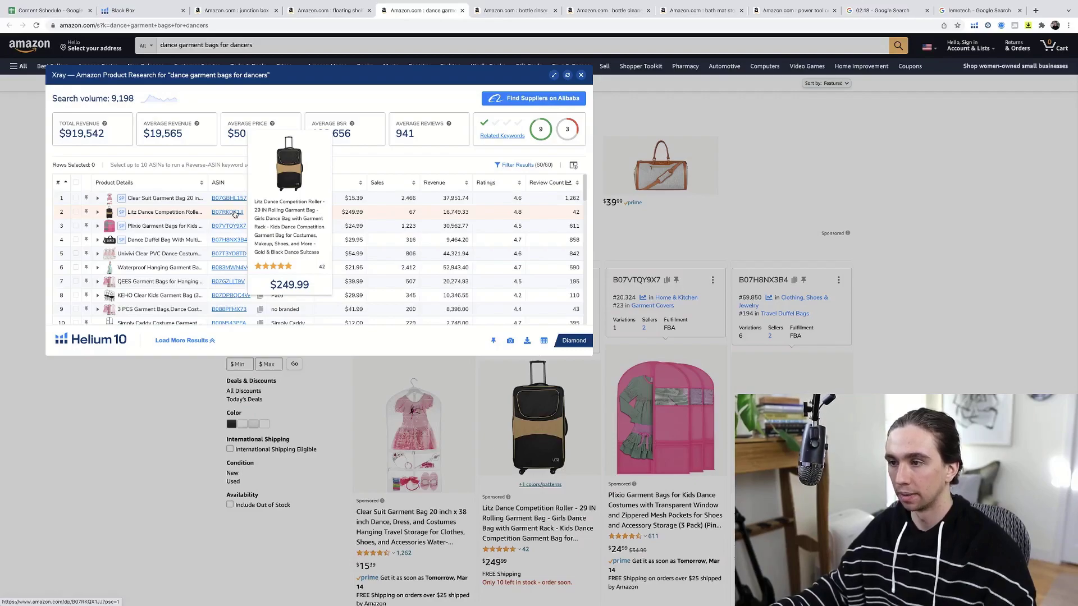
scroll(234, 214, "down", 2)
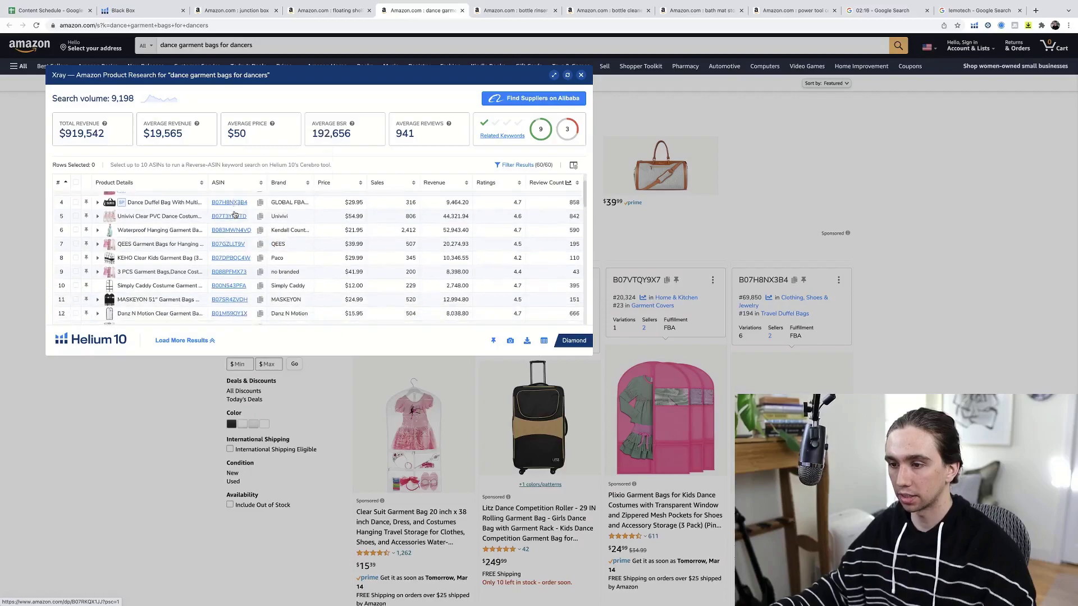
mouse_move(230, 235)
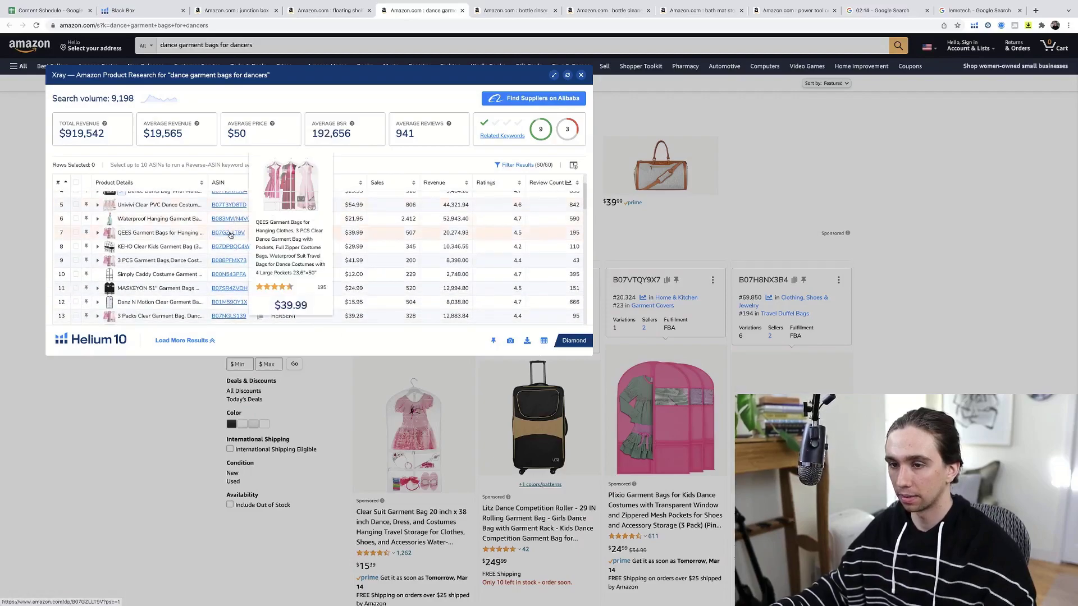
scroll(230, 234, "down", 1)
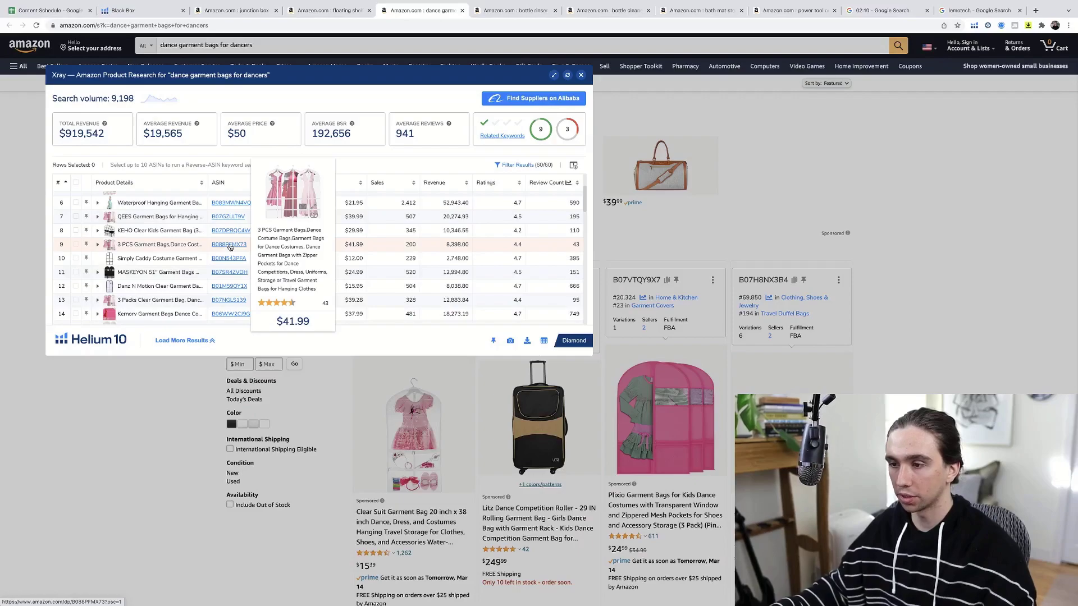
- Review competitor rows (9,198 search volume, $919,542 total revenue), then close the Xray panel
mouse_move(229, 304)
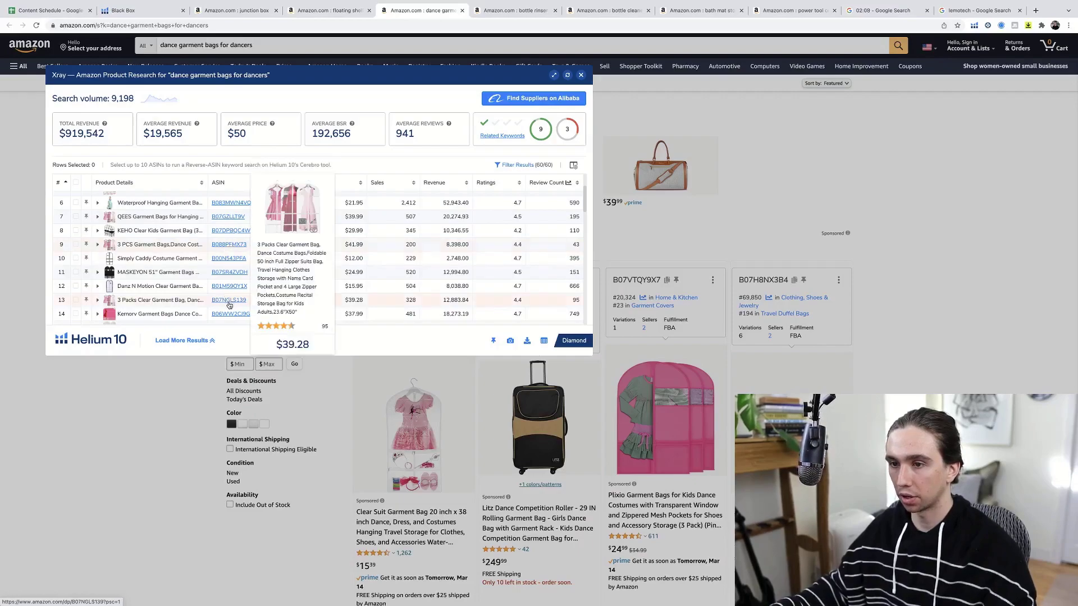
scroll(229, 305, "down", 2)
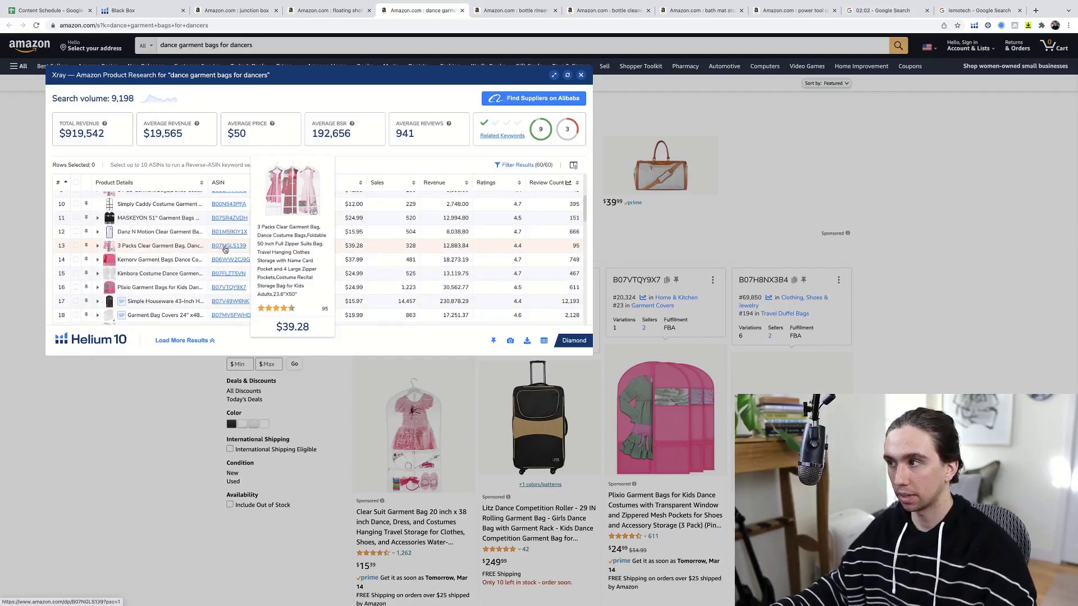
scroll(225, 250, "down", 1)
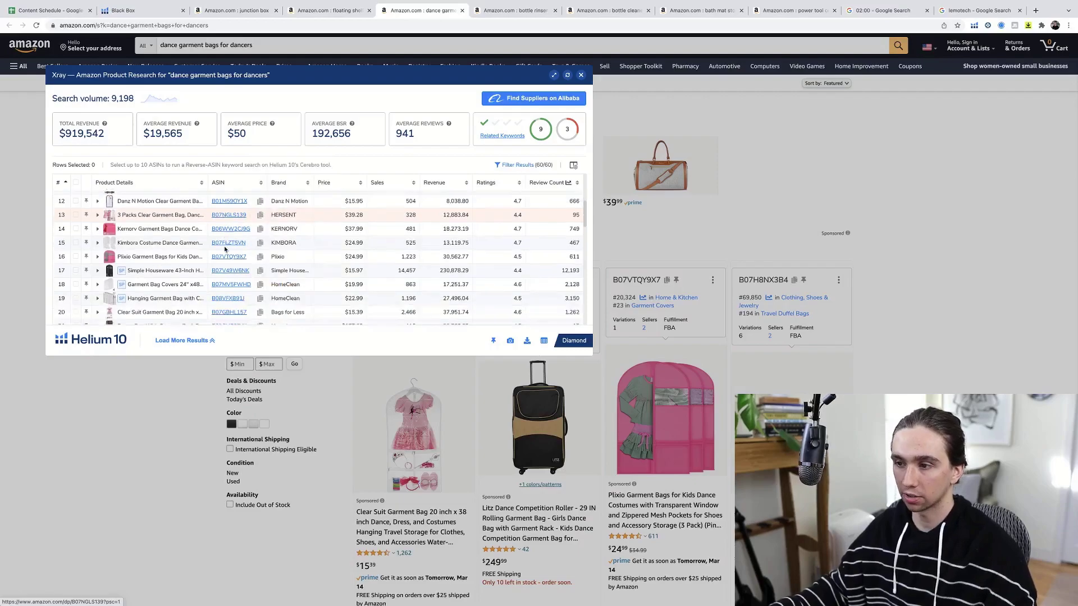
scroll(224, 246, "up", 5)
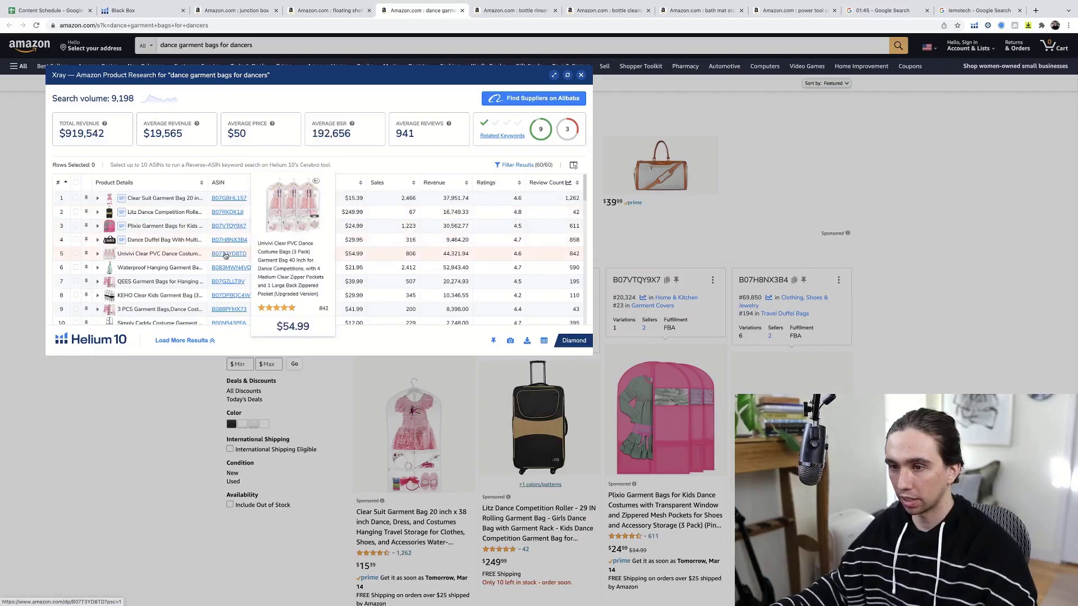
mouse_move(223, 283)
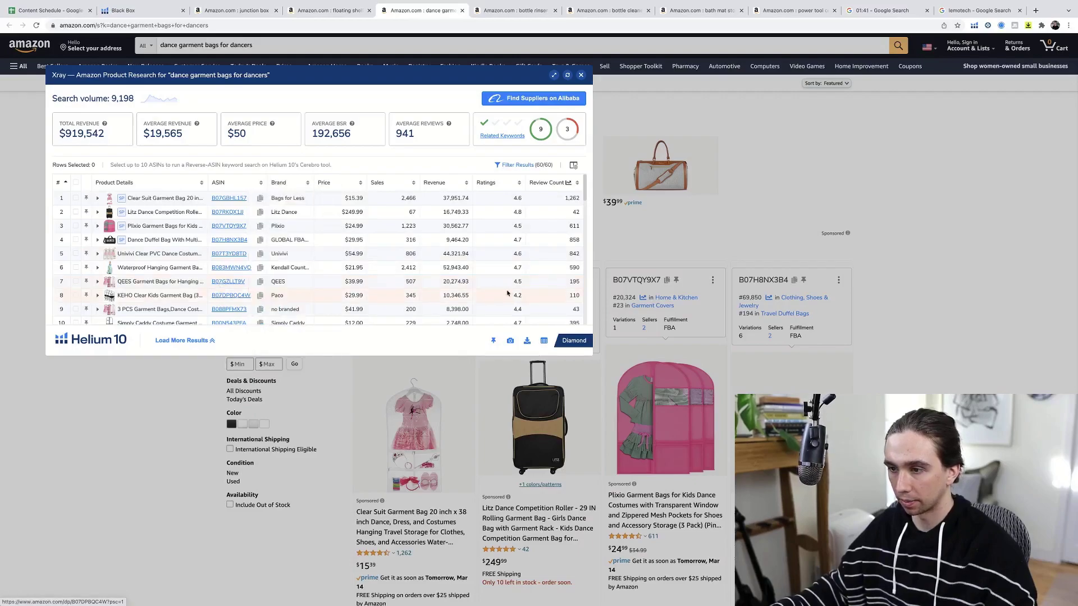
scroll(509, 293, "down", 5)
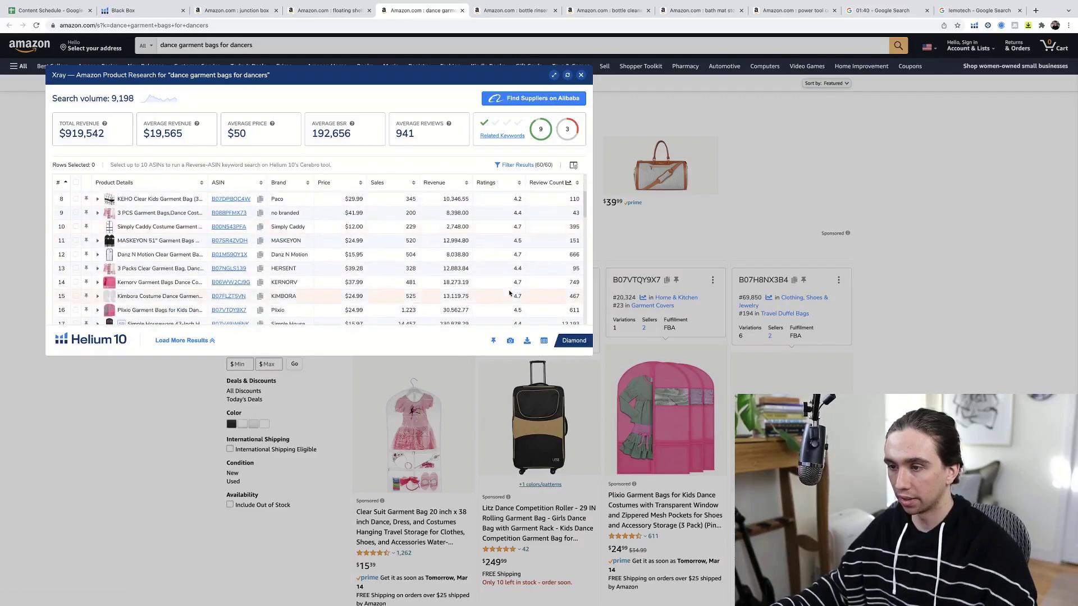
scroll(509, 293, "down", 2)
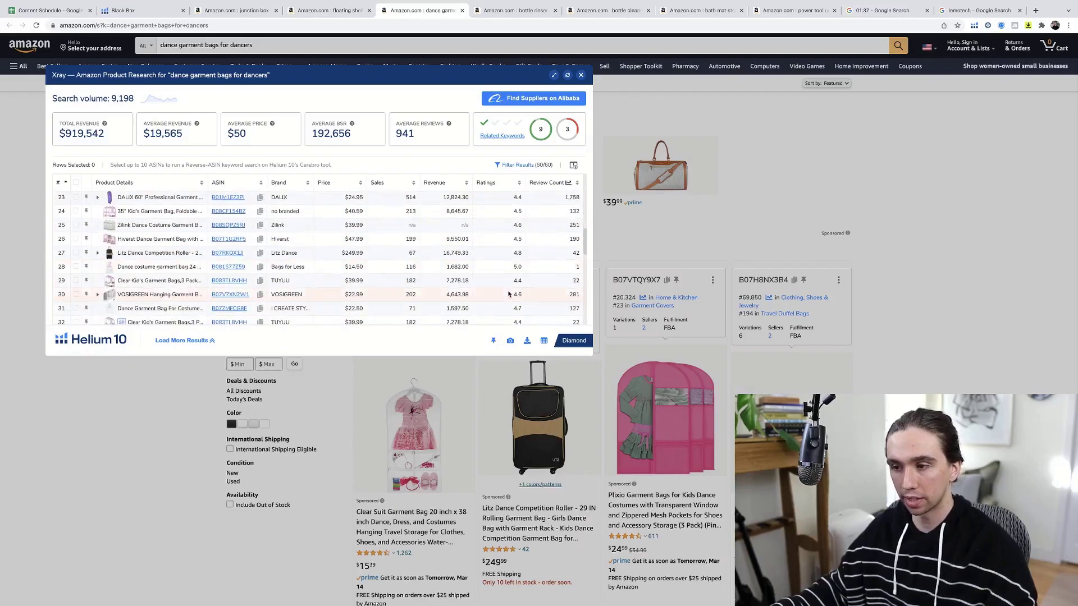
scroll(508, 293, "down", 3)
scroll(508, 293, "up", 10)
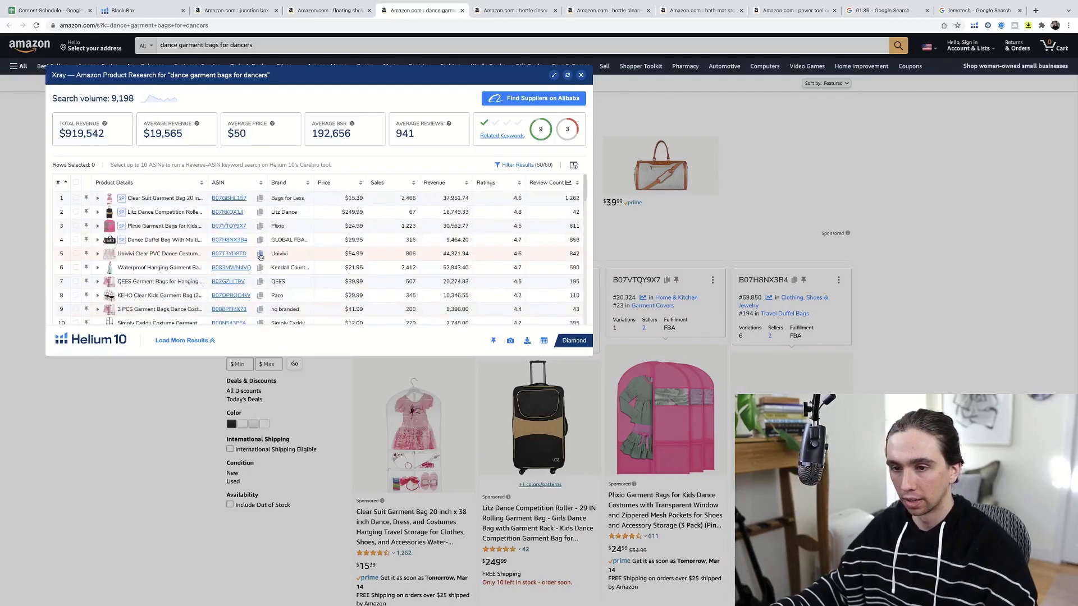
left_click(582, 76)
scroll(898, 354, "down", 4)
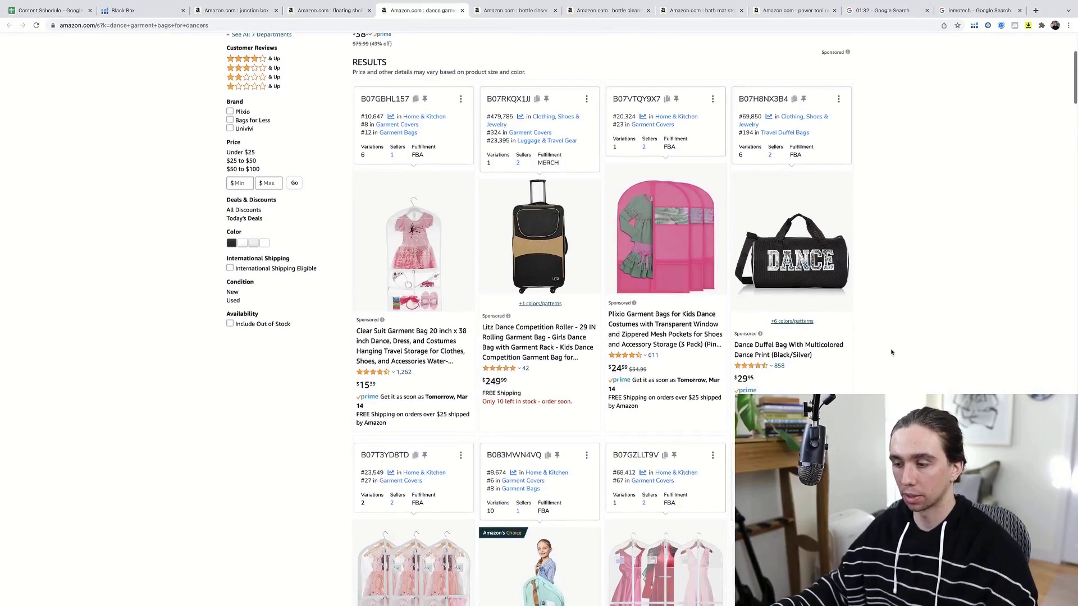
scroll(943, 365, "down", 4)
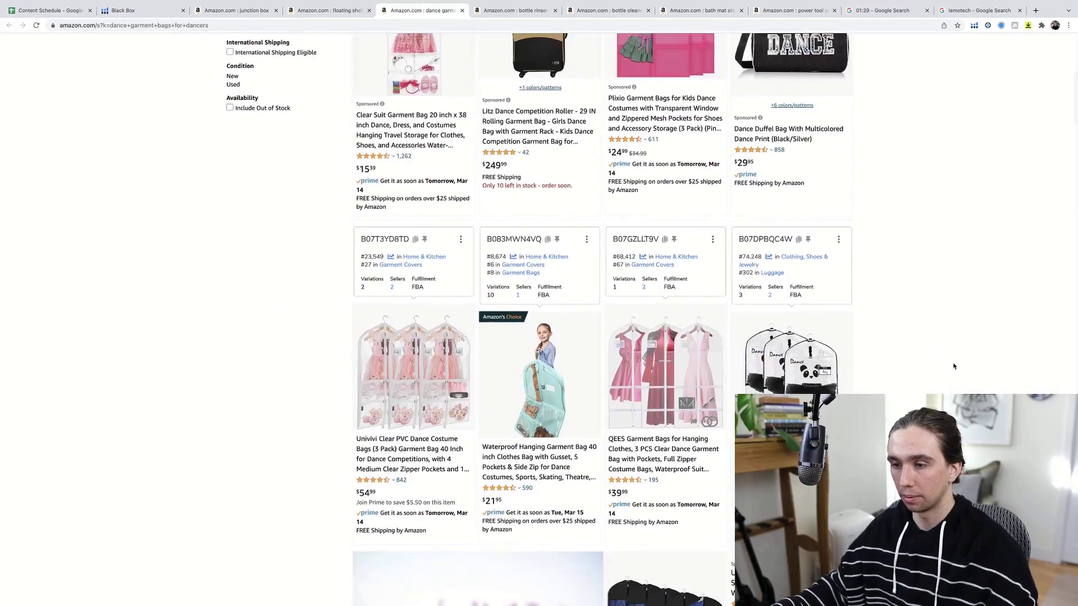
scroll(952, 366, "up", 3)
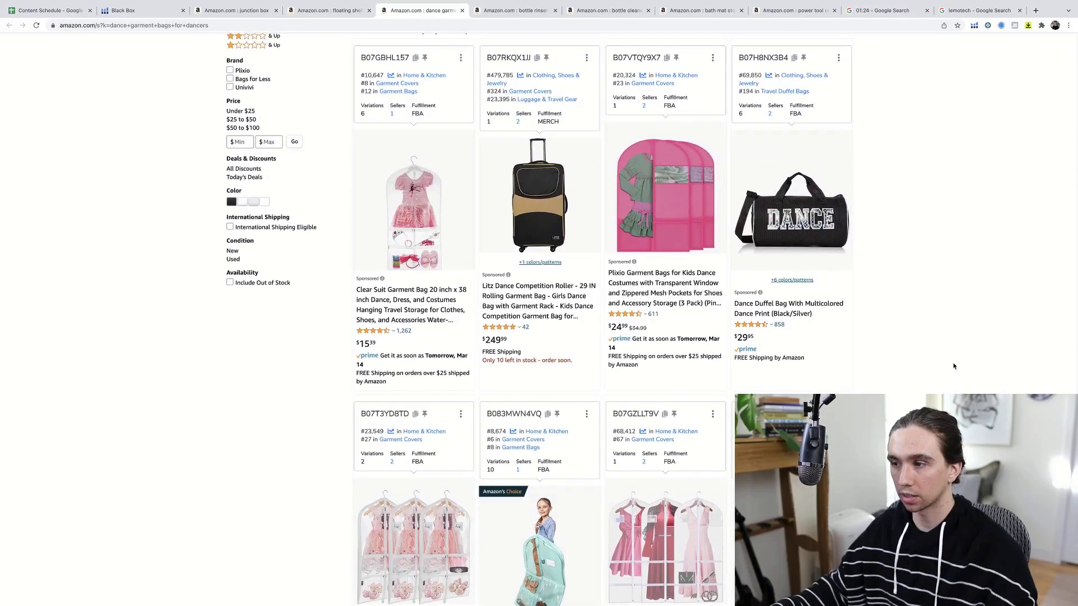
scroll(952, 366, "down", 2)
scroll(952, 366, "up", 1)
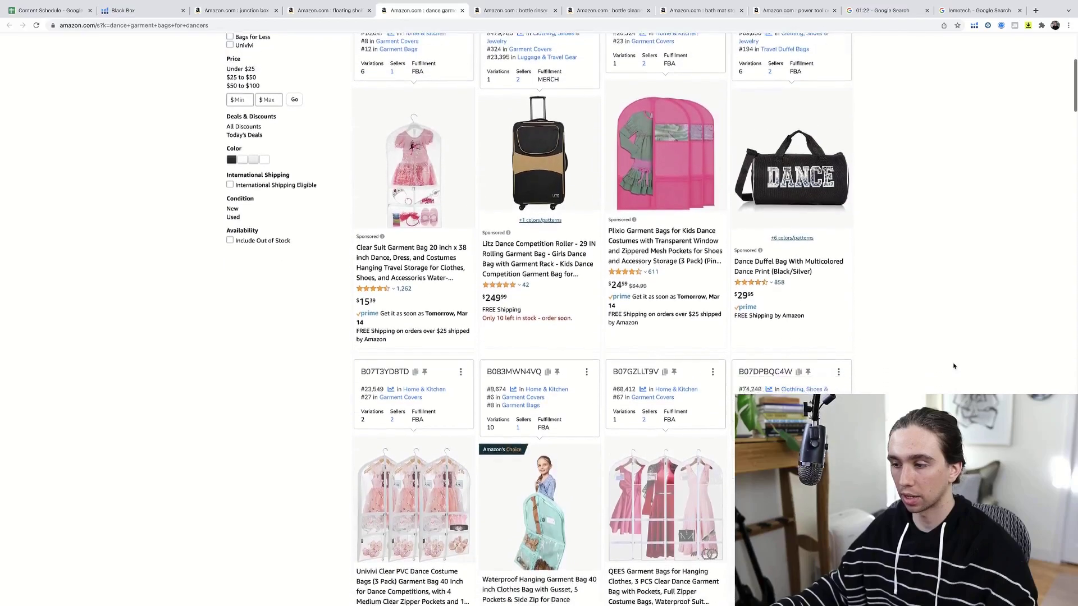
scroll(952, 366, "up", 1)
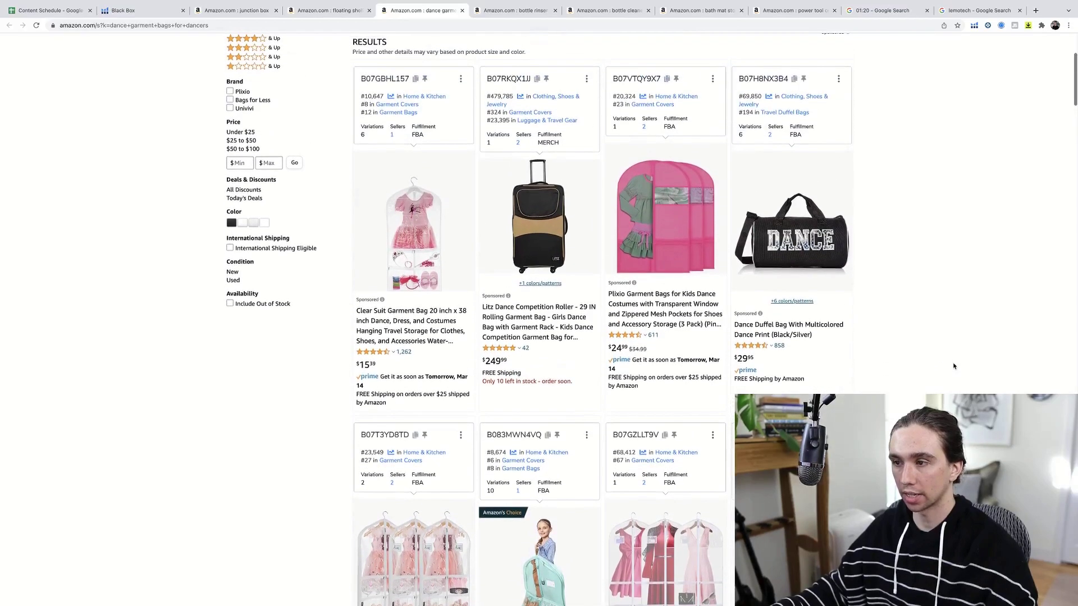
scroll(953, 366, "up", 1)
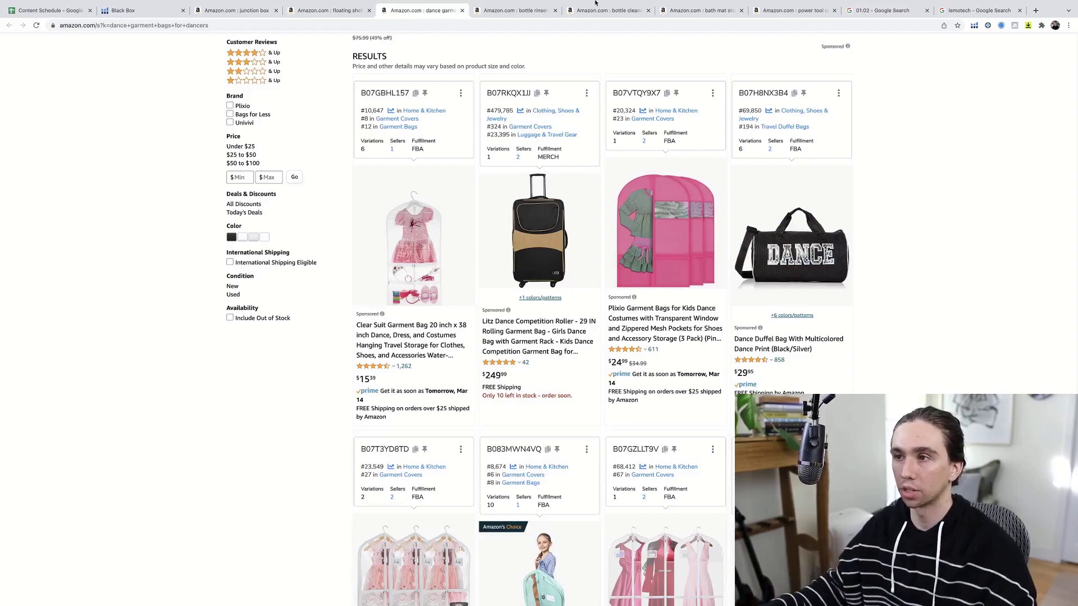
- Close the bottle rinser, bottle cleaner, bath mat, power tool and lemotech tabs
left_click(554, 11)
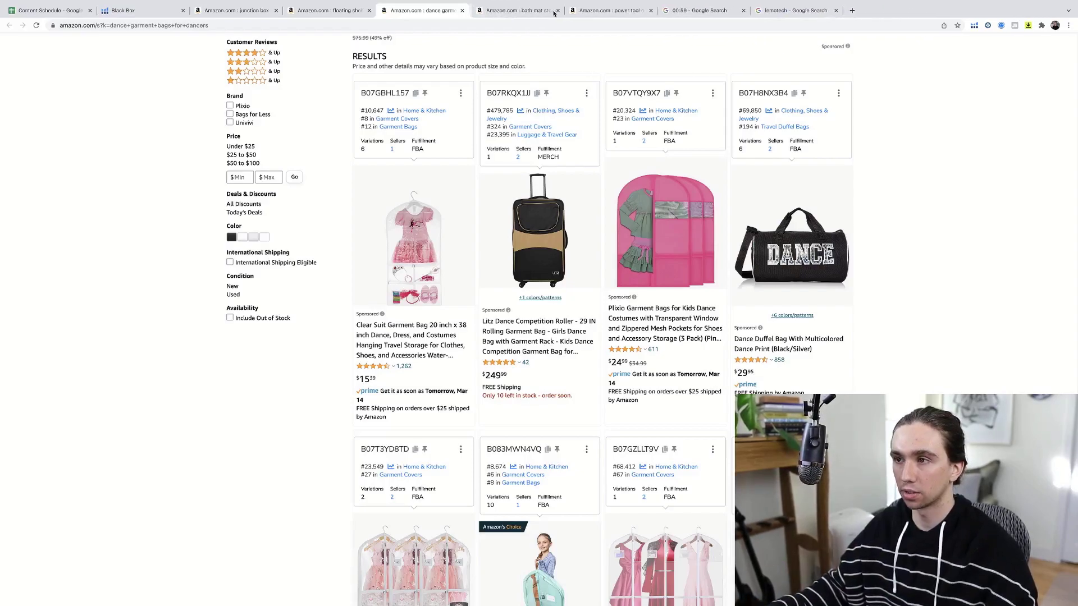
left_click(554, 12)
left_click(554, 11)
left_click(553, 11)
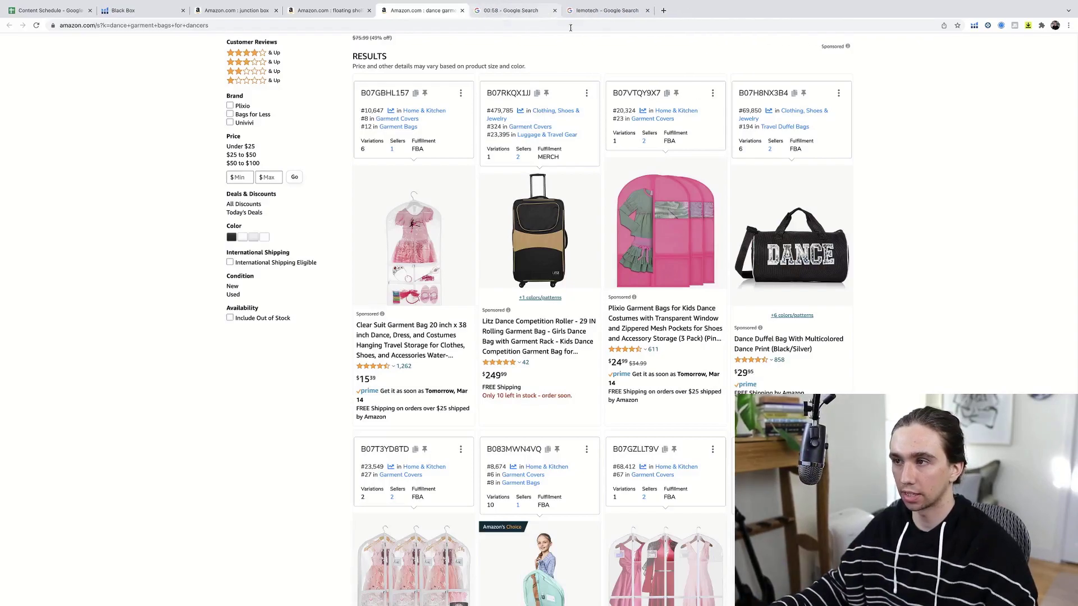
left_click(647, 11)
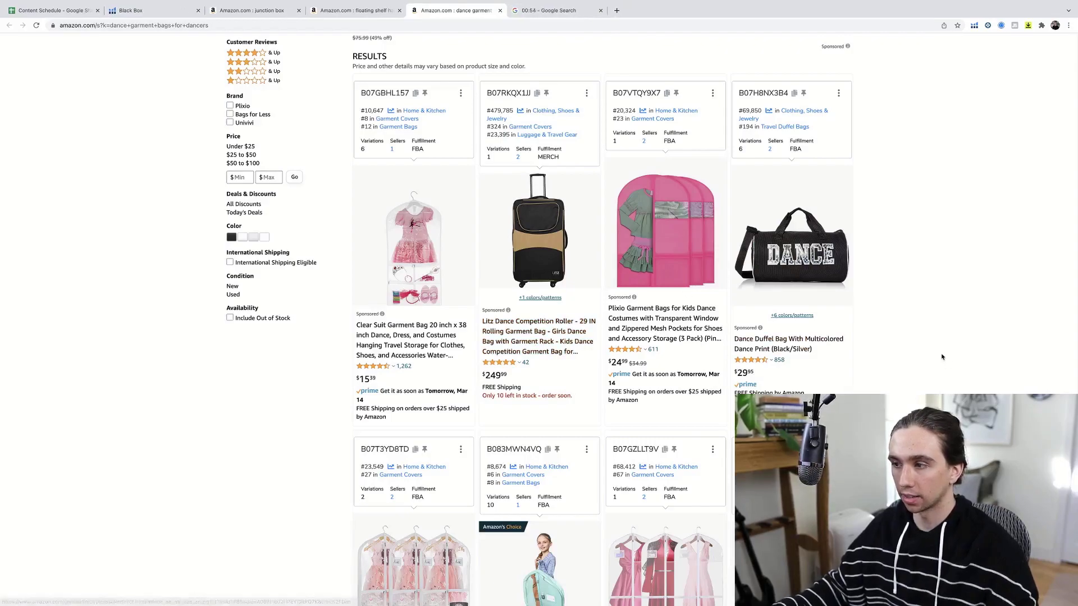
scroll(940, 357, "up", 4)
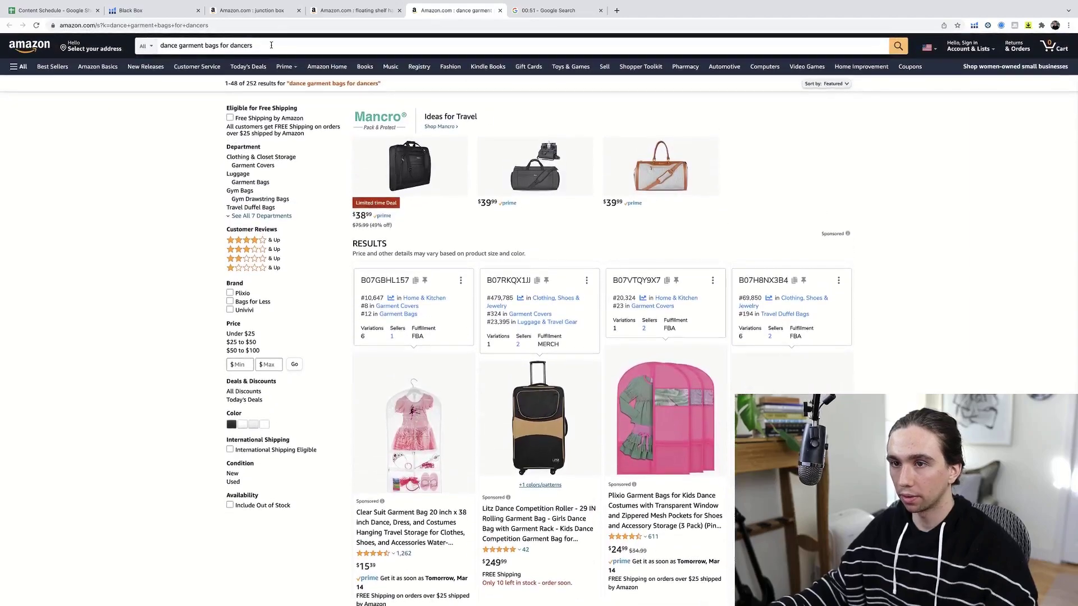
- Trim the Amazon search query to 'dance' and scroll through the dance garment bag listings
left_click(178, 48)
key("BackSpace")
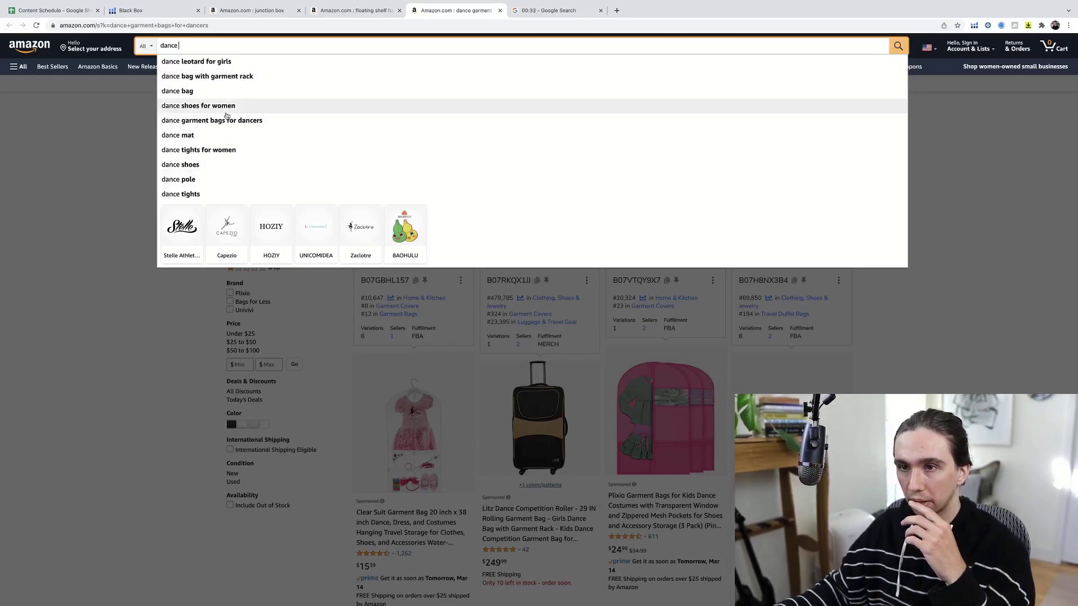
left_click(127, 107)
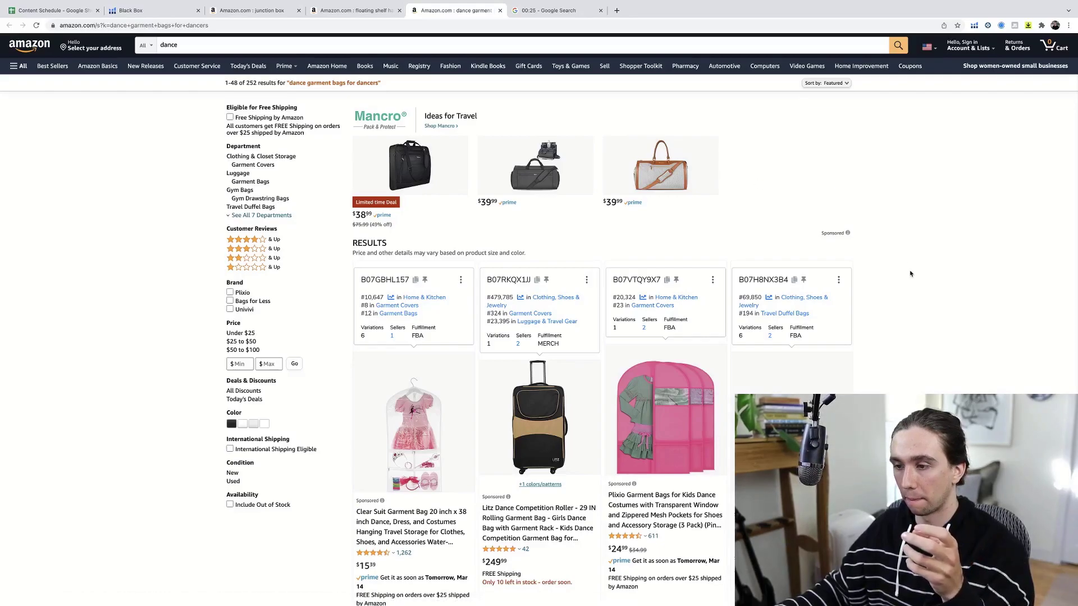
scroll(910, 274, "down", 1)
scroll(910, 274, "down", 3)
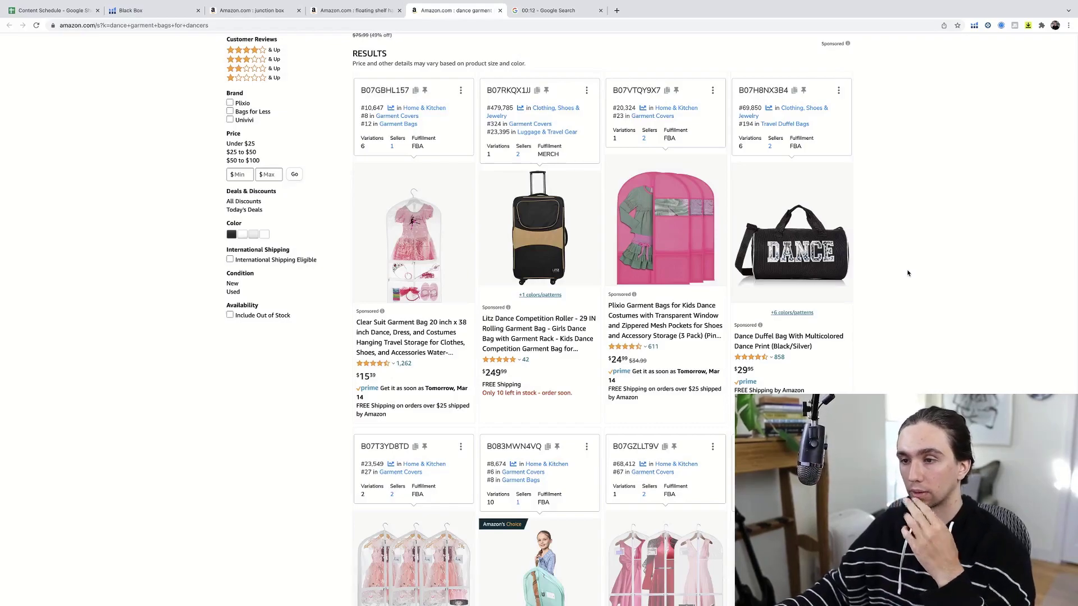
- Stop the Google countdown timer at 8 seconds and return to the Amazon dance garment bags tab
left_click(553, 10)
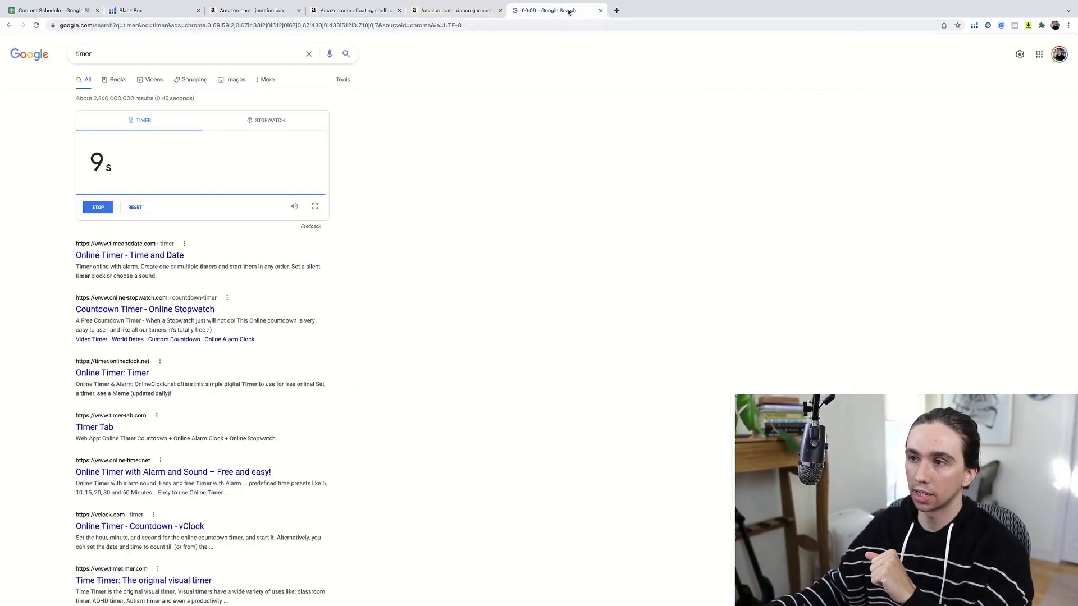
left_click(96, 205)
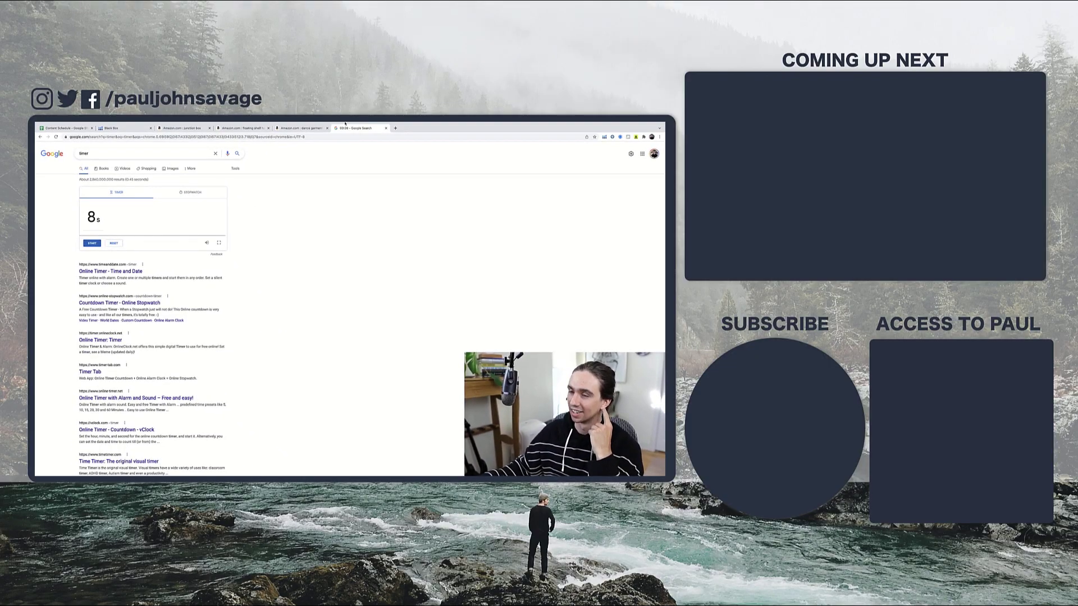
left_click(276, 128)
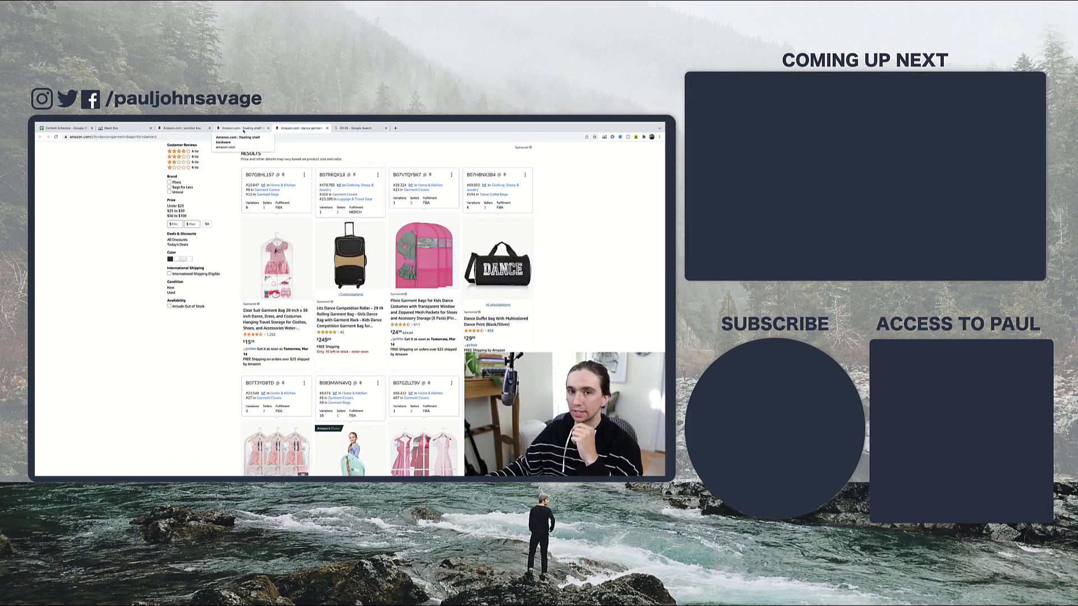
scroll(168, 224, "up", 3)
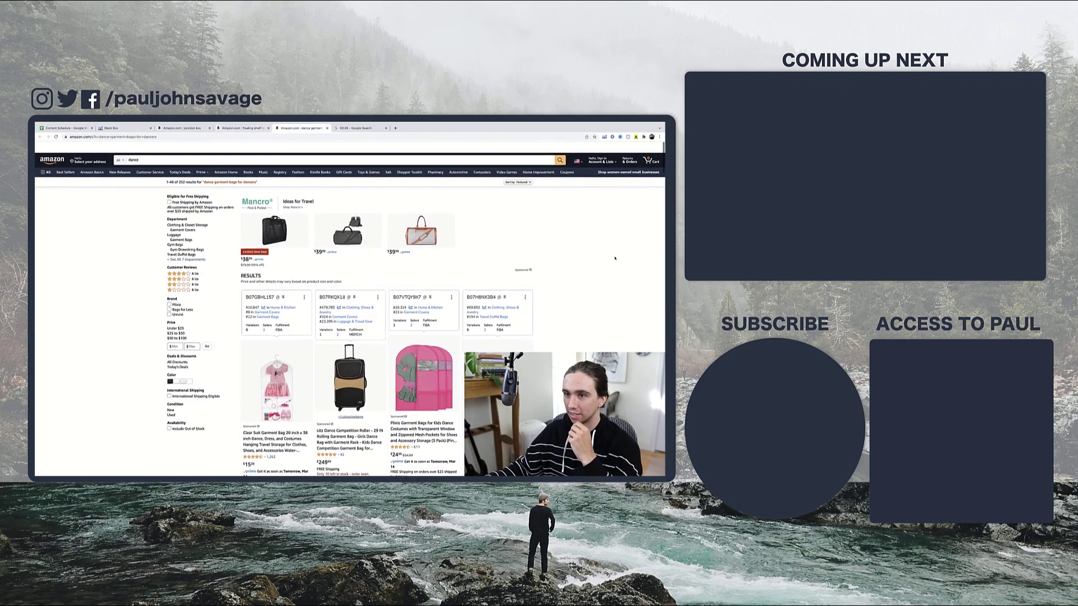
left_click(149, 149)
type("dance")
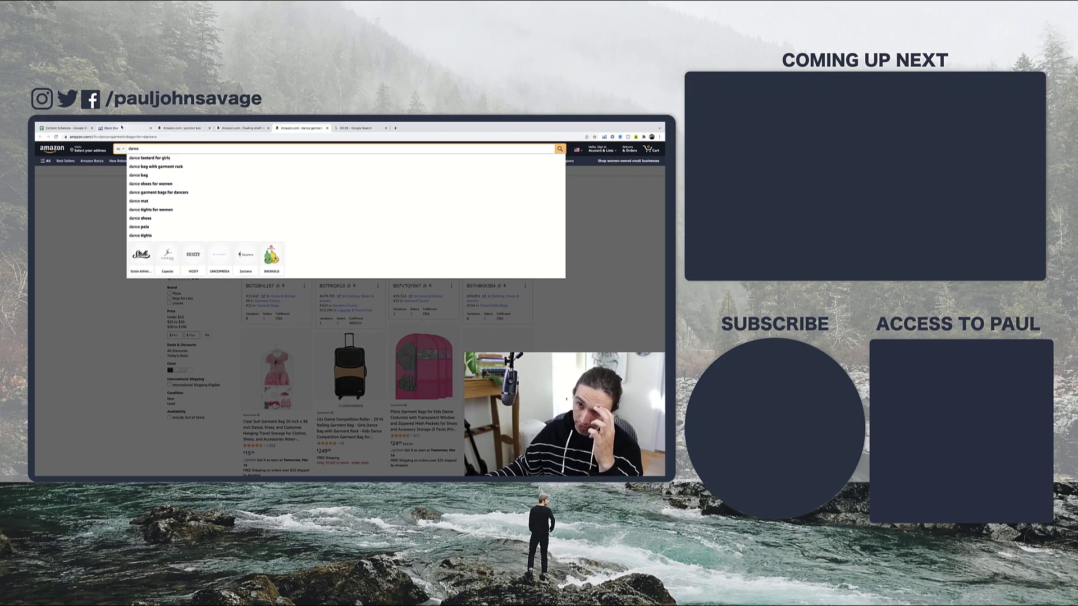
left_click(115, 286)
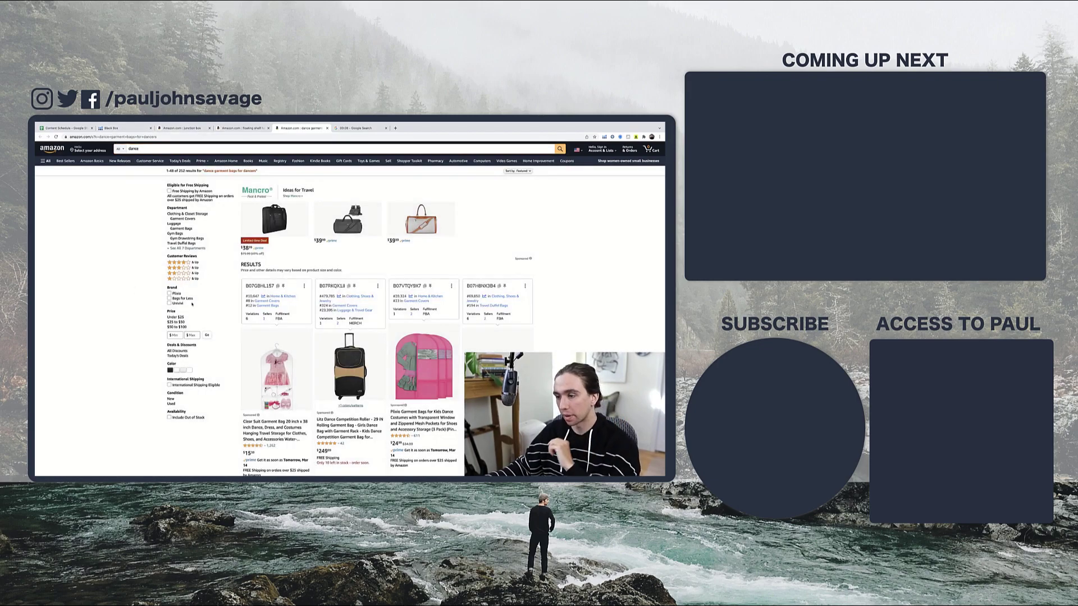